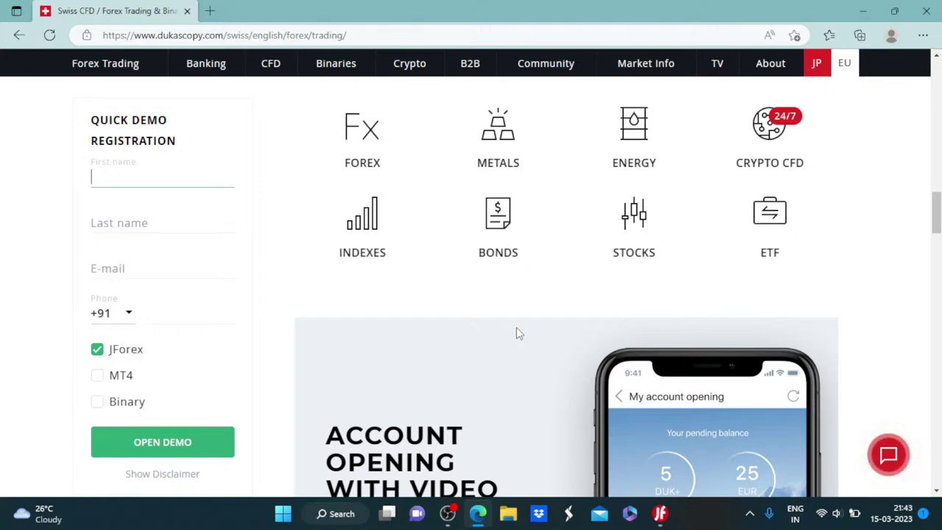
Switch to the JForex chart and go back through the EUR/USD 5-minute candles to the 04:00 rise on 15 March 2023.
click(863, 11)
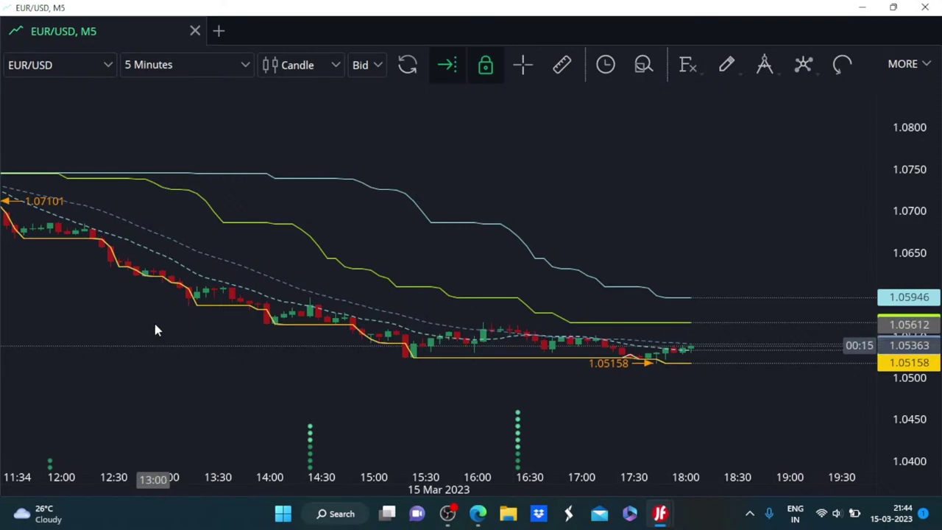
drag(83, 326, 159, 328)
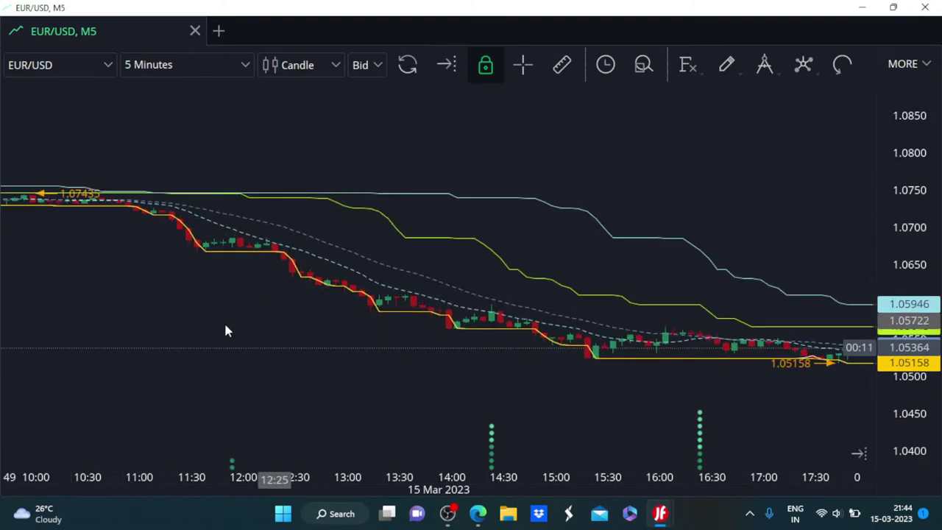
scroll(228, 329, up, 5)
scroll(287, 322, up, 1)
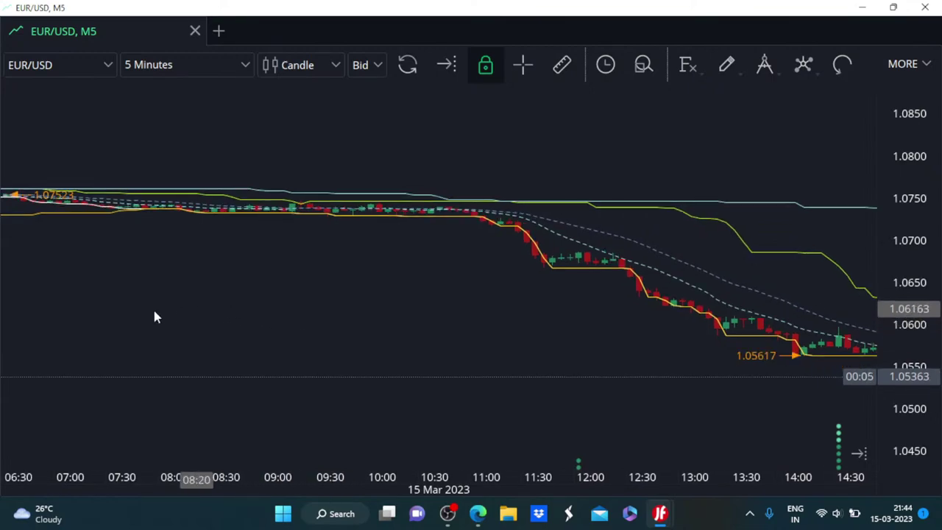
scroll(361, 337, up, 4)
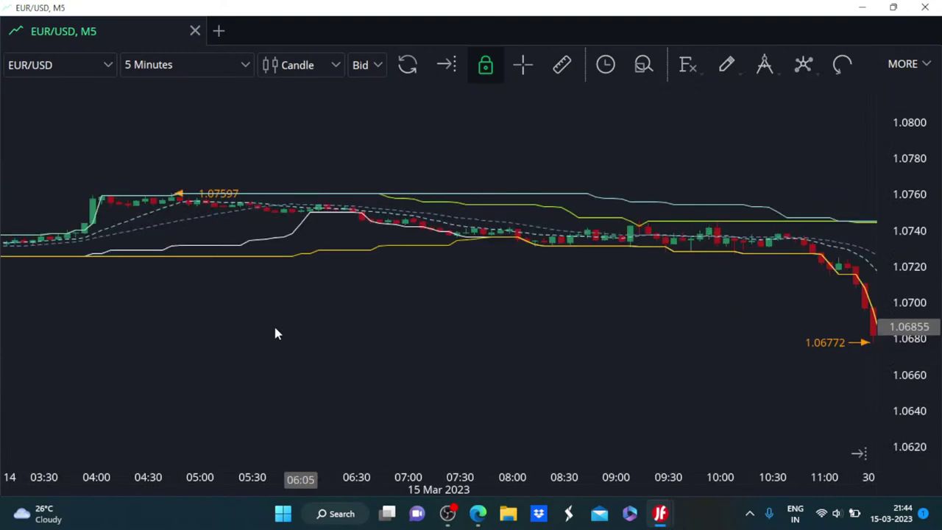
scroll(355, 336, up, 4)
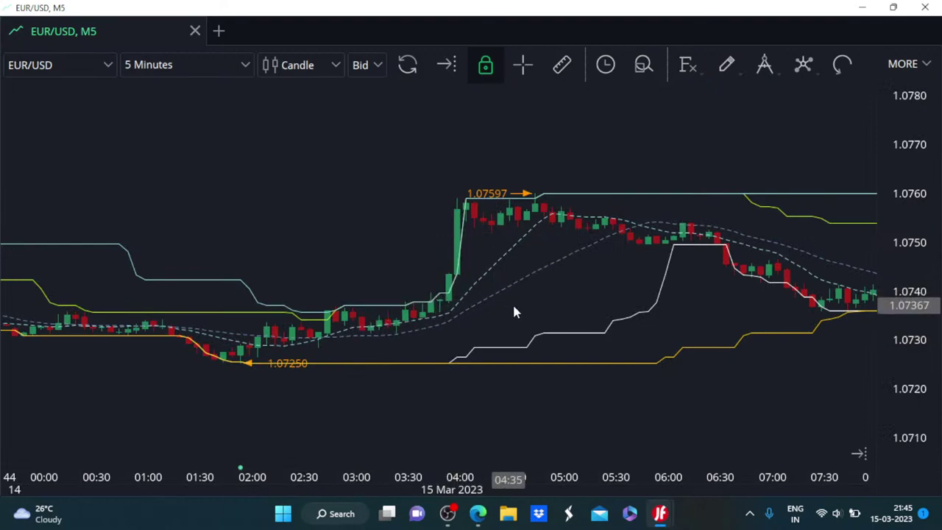
drag(538, 312, 515, 312)
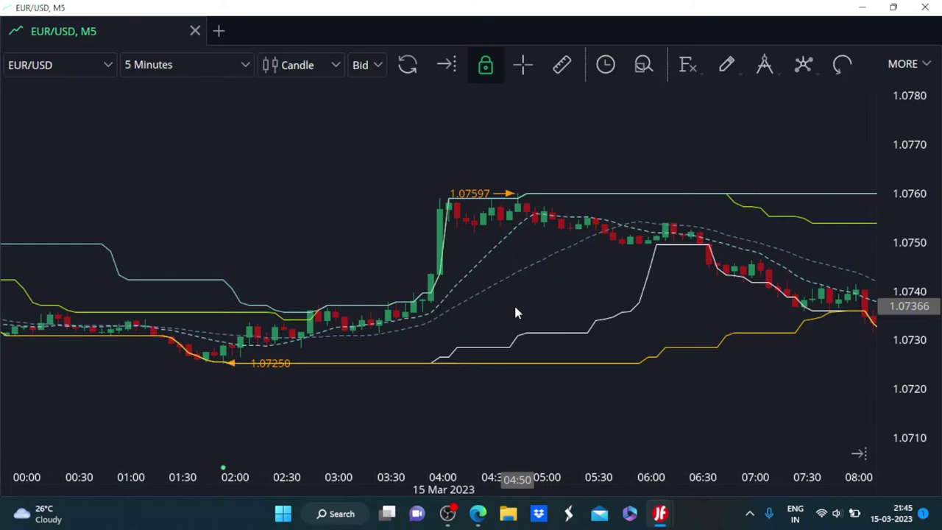
Examine the EUR/USD moving averages and Donchian channels from the 04:00 rise through the decline after 11:00.
mouse_move(452, 318)
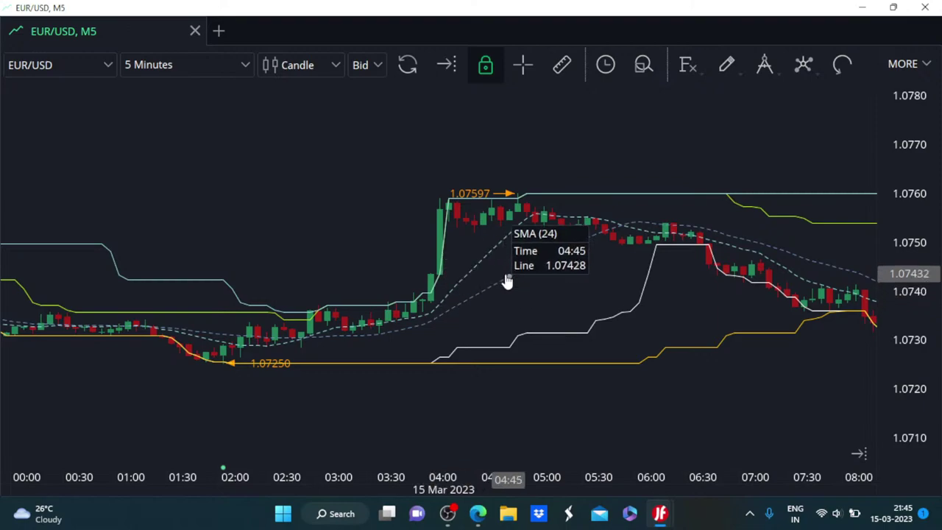
drag(702, 154, 567, 156)
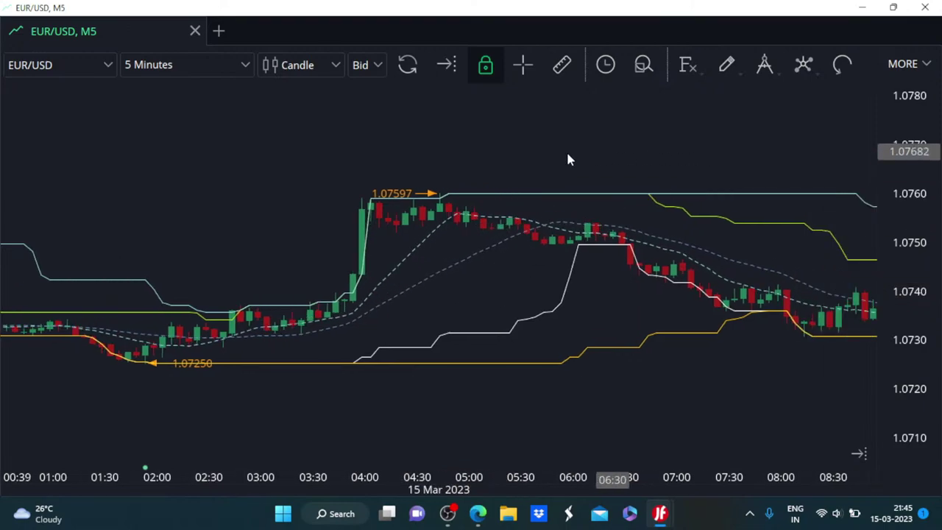
drag(654, 174, 532, 169)
mouse_move(418, 232)
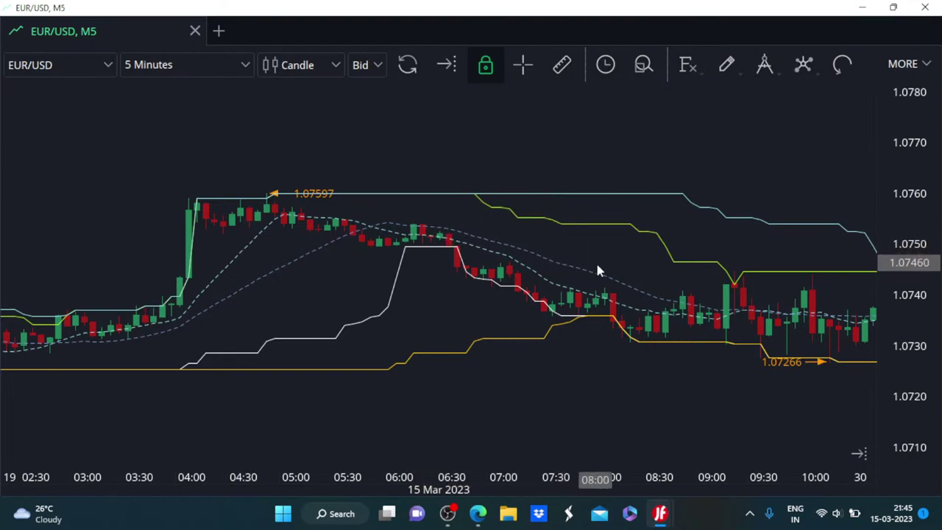
drag(598, 271, 444, 248)
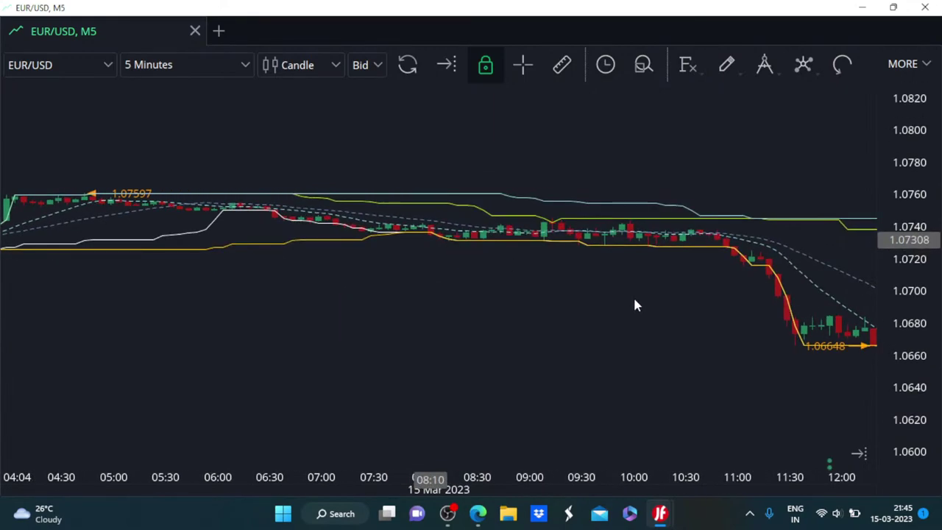
drag(706, 336, 397, 277)
mouse_move(402, 206)
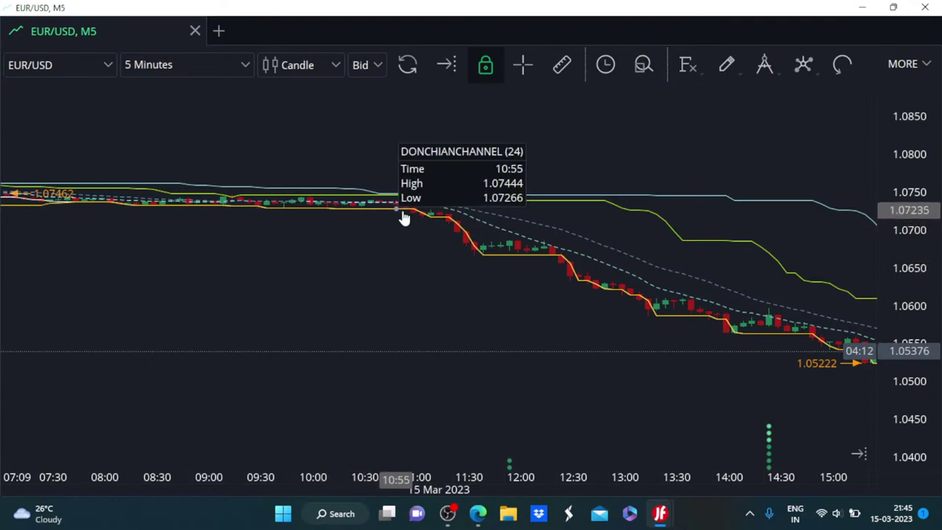
Return to the latest EUR/USD candles and examine the lower Donchian channel line against the current price.
scroll(486, 287, down, 10)
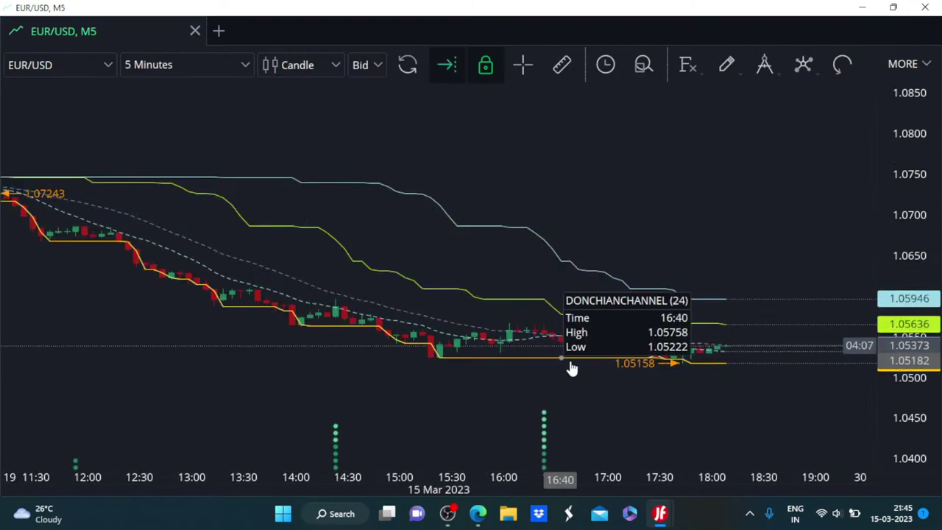
mouse_move(701, 371)
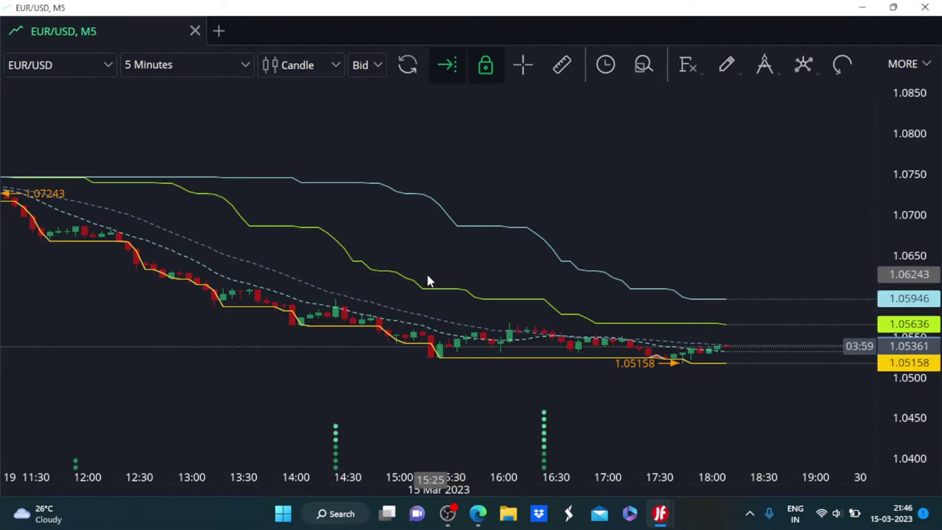
scroll(427, 280, down, 1)
drag(477, 278, 436, 277)
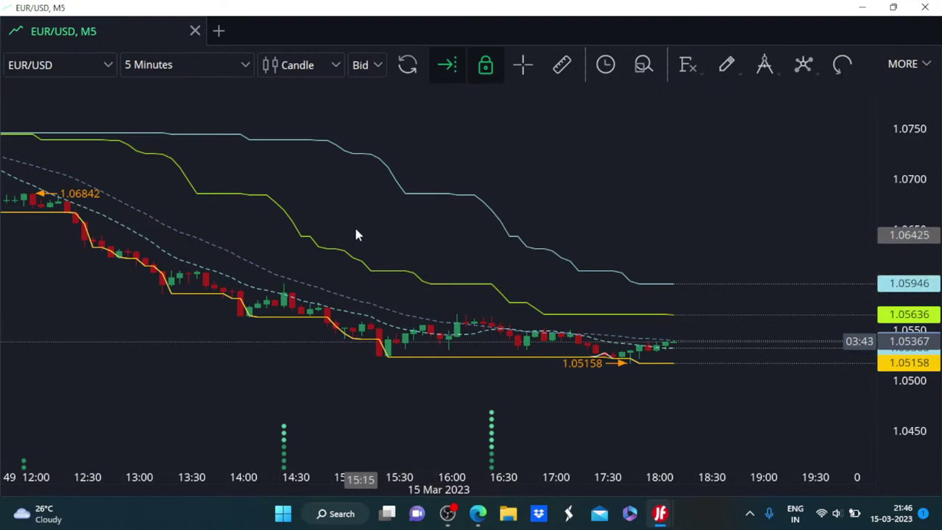
mouse_move(354, 228)
mouse_down()
mouse_move(423, 228)
mouse_move(353, 234)
mouse_up()
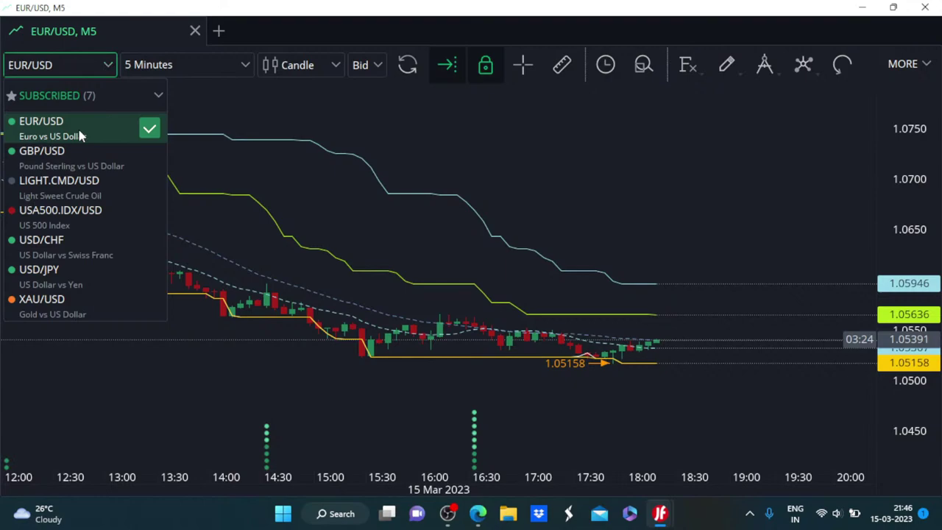
Switch the chart to GBP/USD and review its 5-minute candles, moving averages and Donchian channels from about 03:00 to the latest price.
click(76, 162)
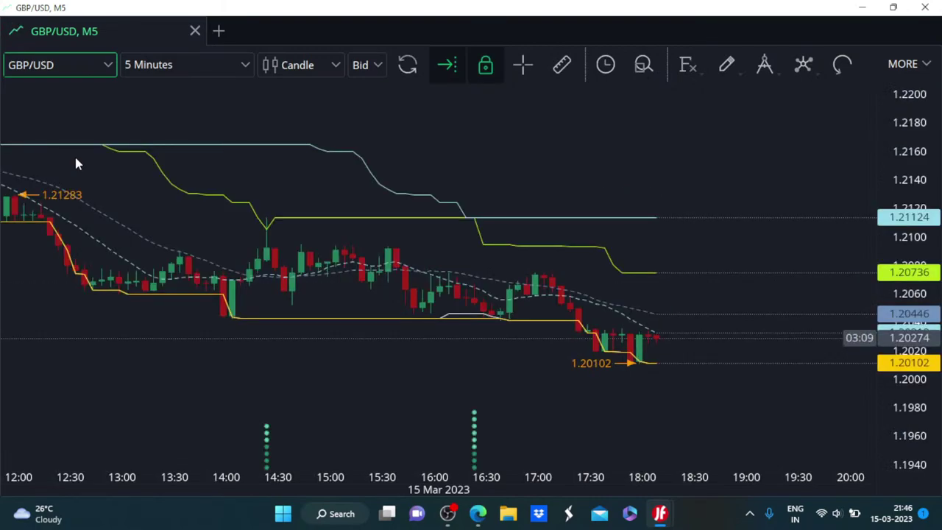
drag(92, 219, 557, 262)
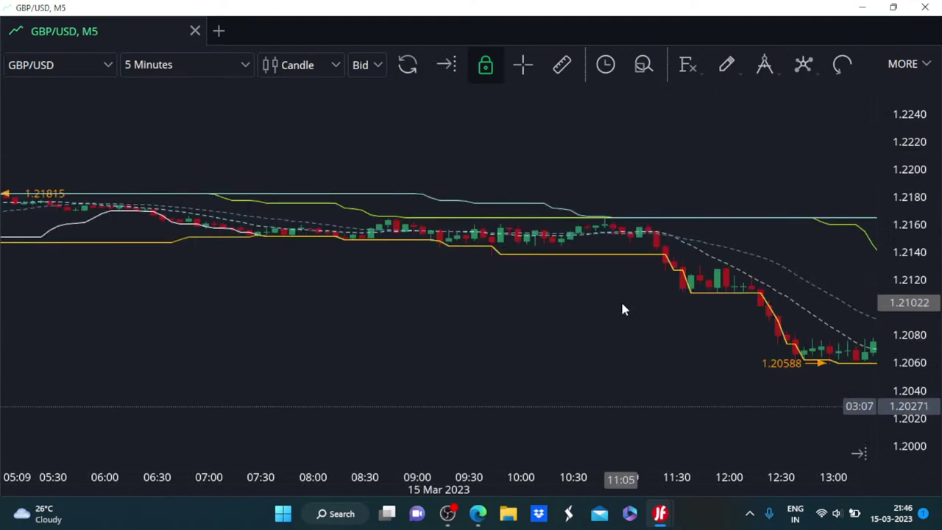
mouse_move(594, 237)
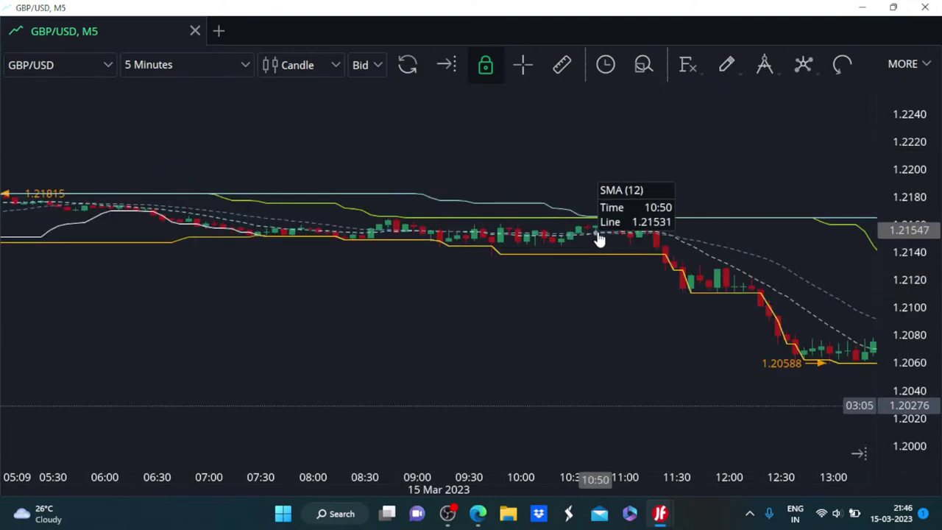
drag(269, 307, 358, 316)
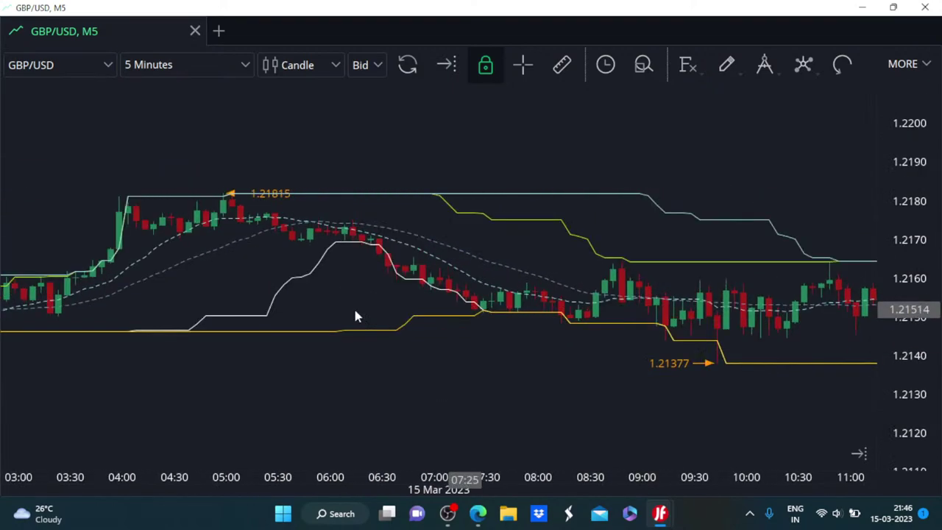
drag(578, 321, 349, 317)
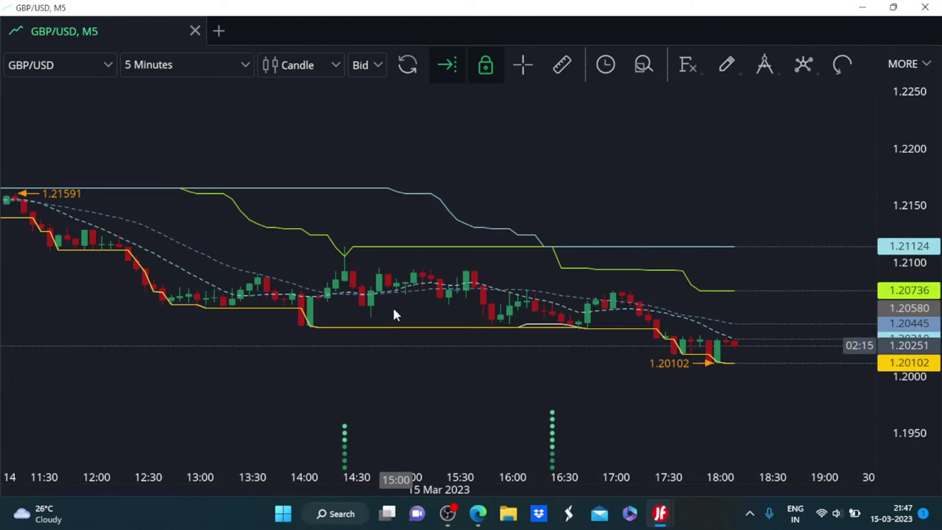
Change the chart instrument to USD/JPY and review its 5-minute decline from about 10:30 to the latest candles.
click(107, 66)
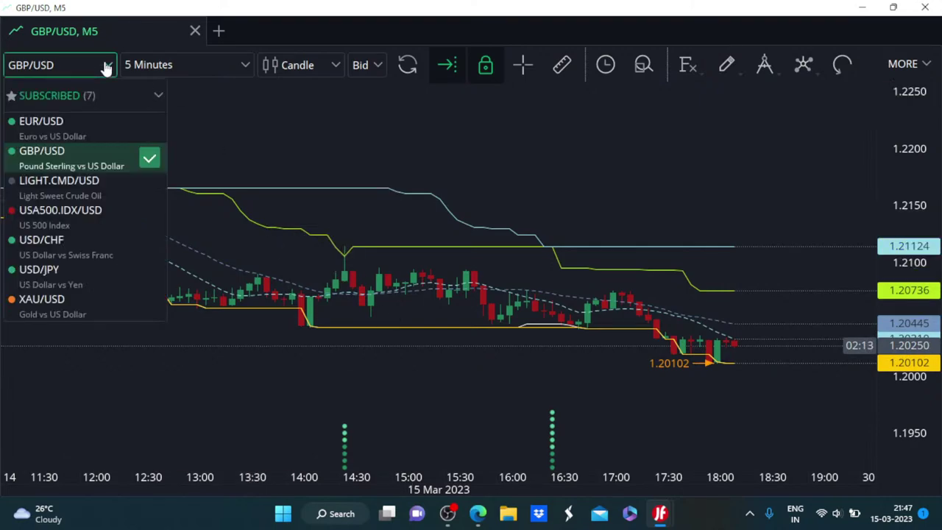
click(79, 274)
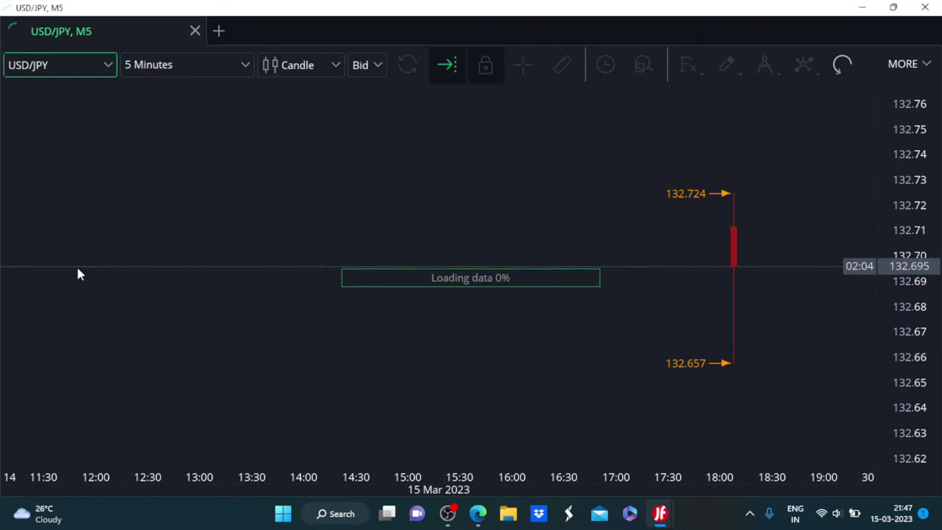
drag(233, 275, 515, 213)
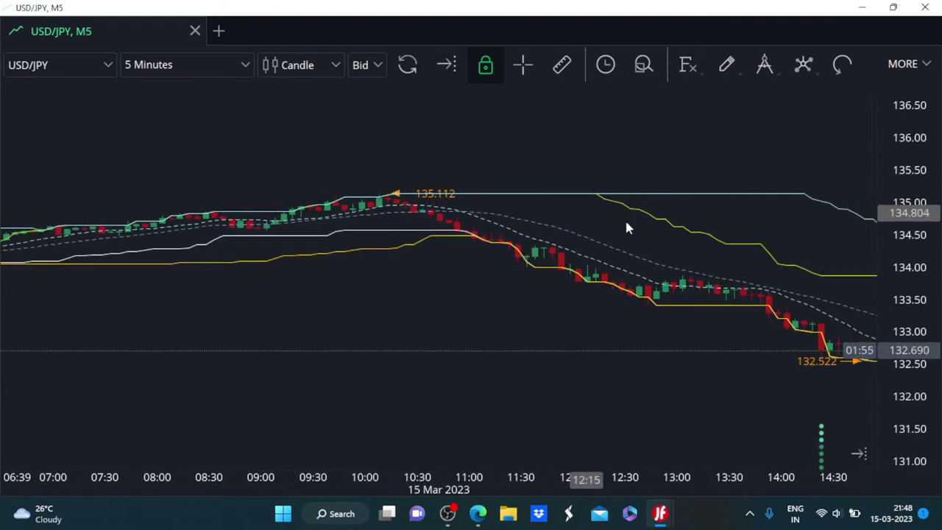
drag(625, 228, 347, 204)
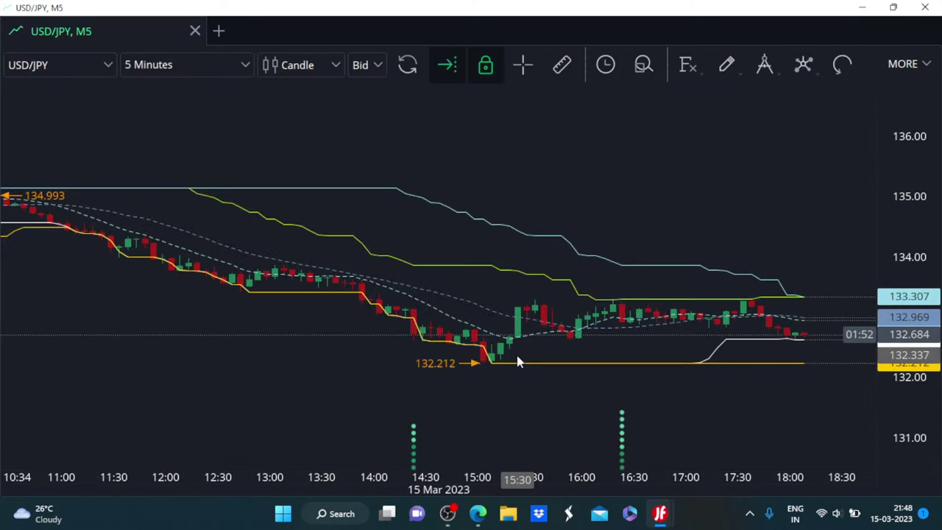
scroll(656, 396, right, 3)
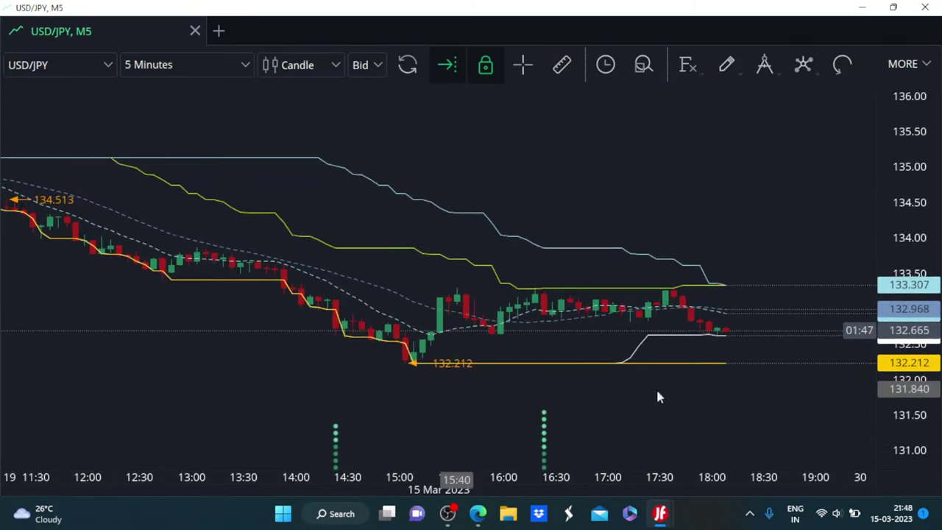
Examine the USD/JPY 5-minute candles against the moving averages and Donchian channels, from the start of 15 March 2023 to the latest price.
scroll(319, 349, left, 15)
scroll(457, 315, left, 5)
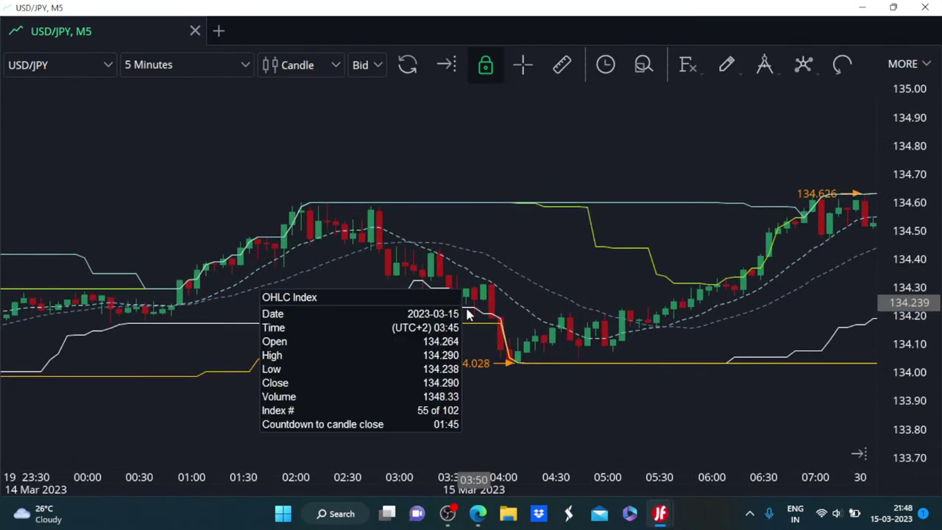
scroll(625, 383, right, 5)
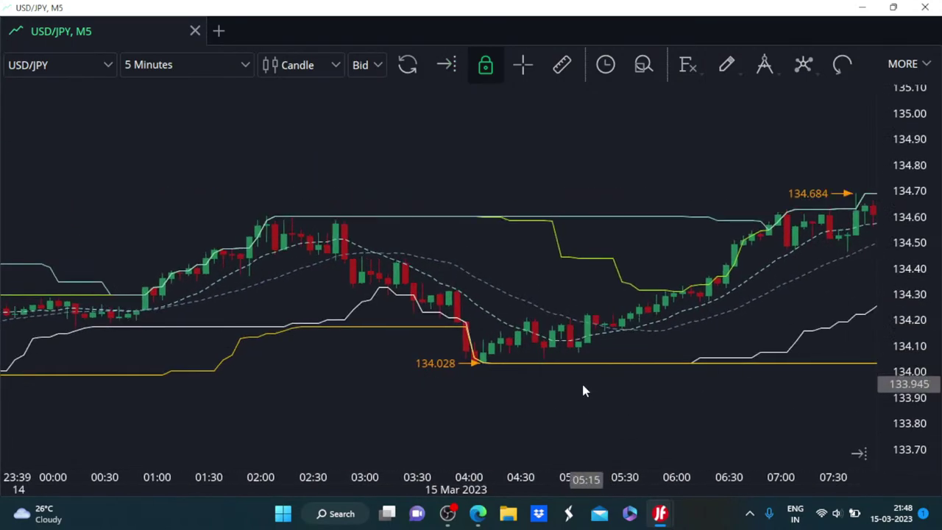
scroll(329, 327, right, 5)
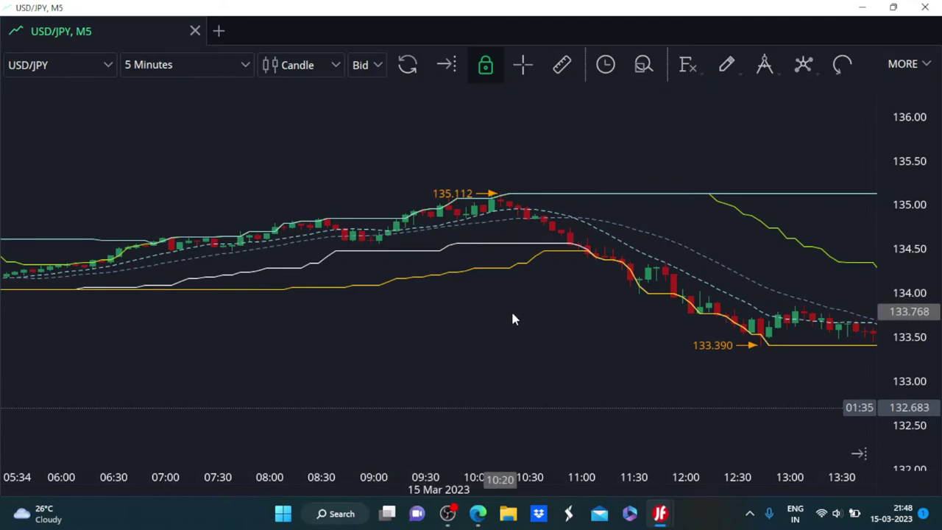
scroll(357, 266, right, 5)
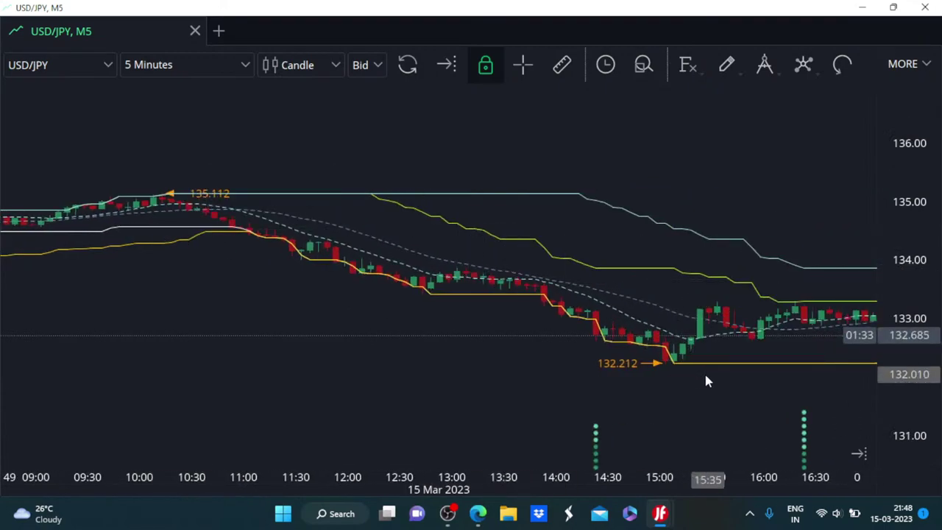
scroll(484, 343, right, 6)
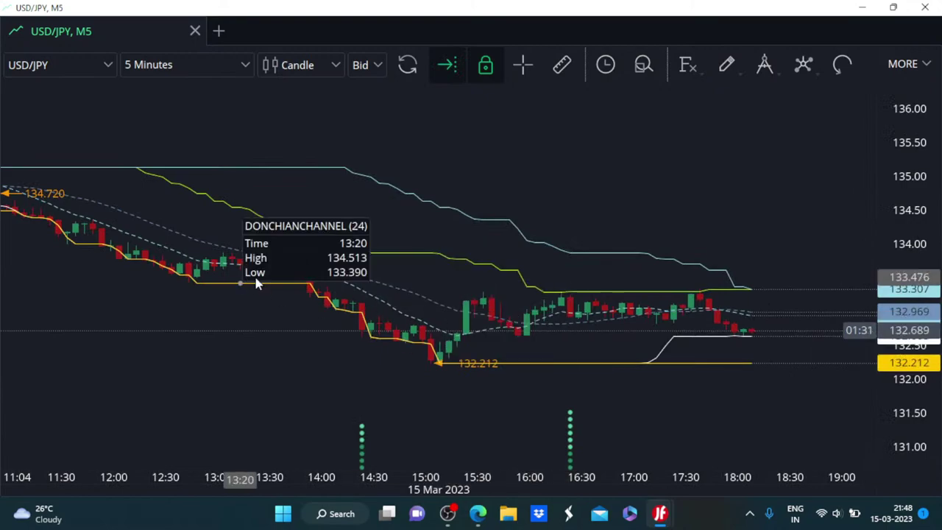
scroll(313, 263, left, 3)
drag(534, 204, 397, 212)
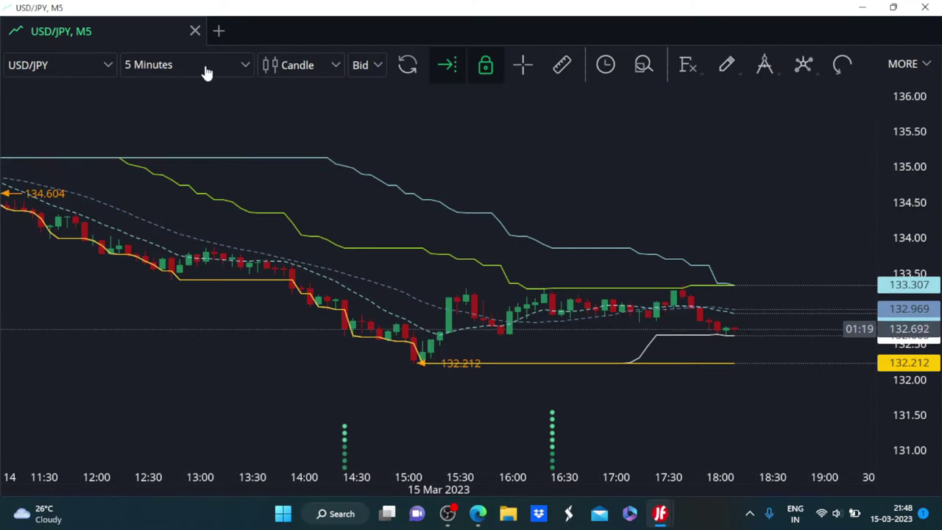
Set the USD/JPY chart period to 1 Hour and leave room after the latest candles to review them.
click(244, 67)
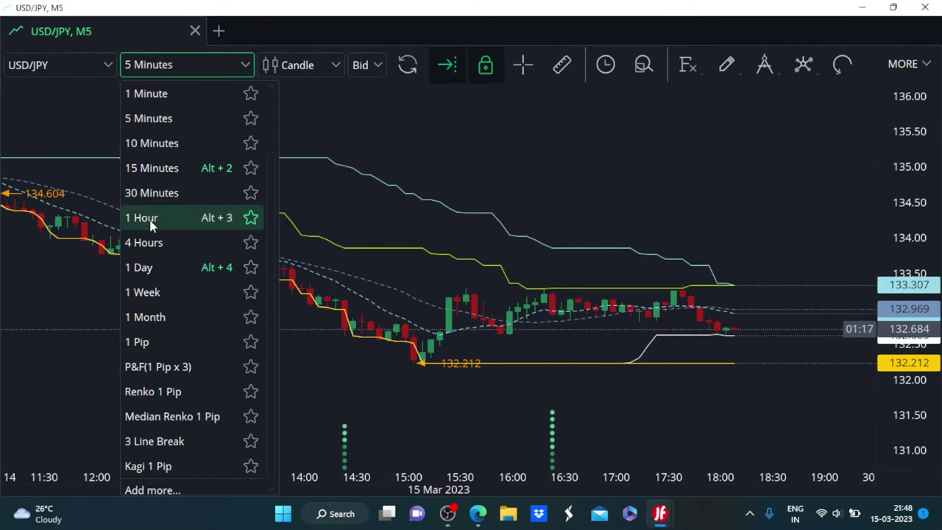
click(150, 221)
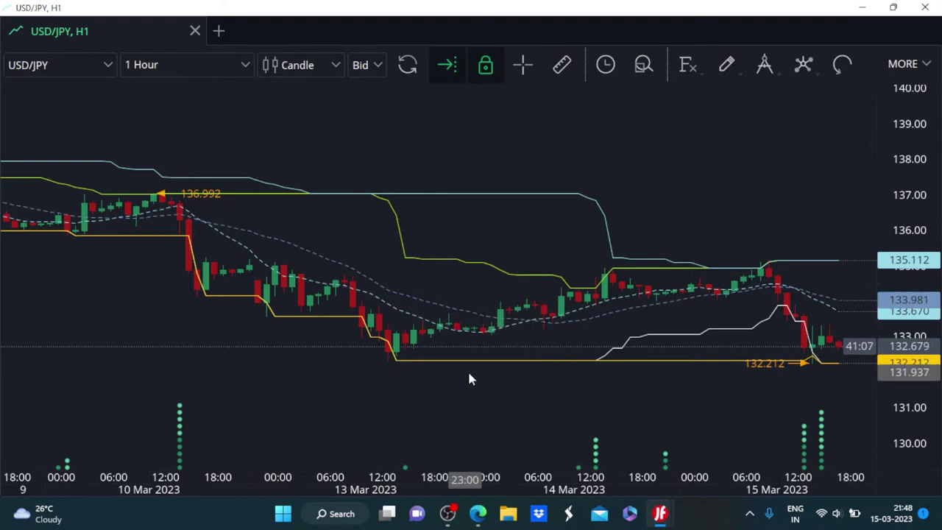
drag(471, 378, 321, 343)
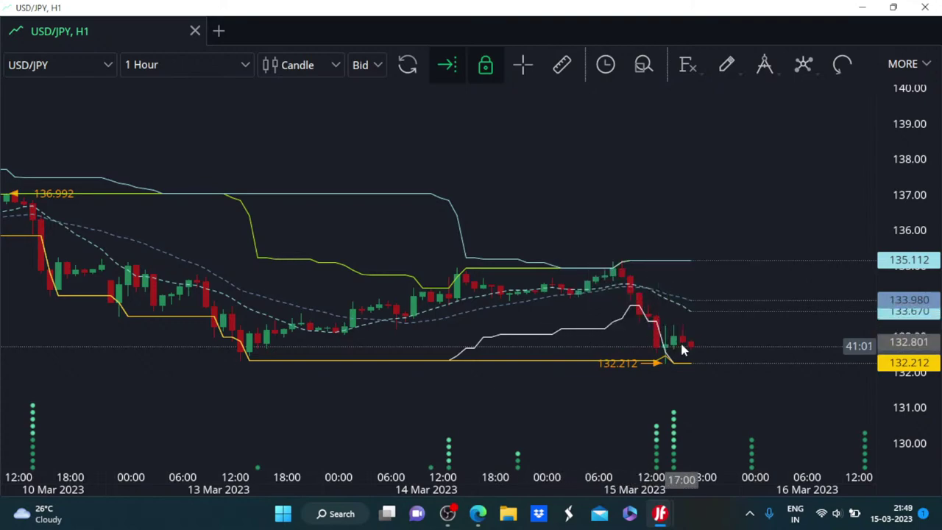
drag(738, 336, 666, 337)
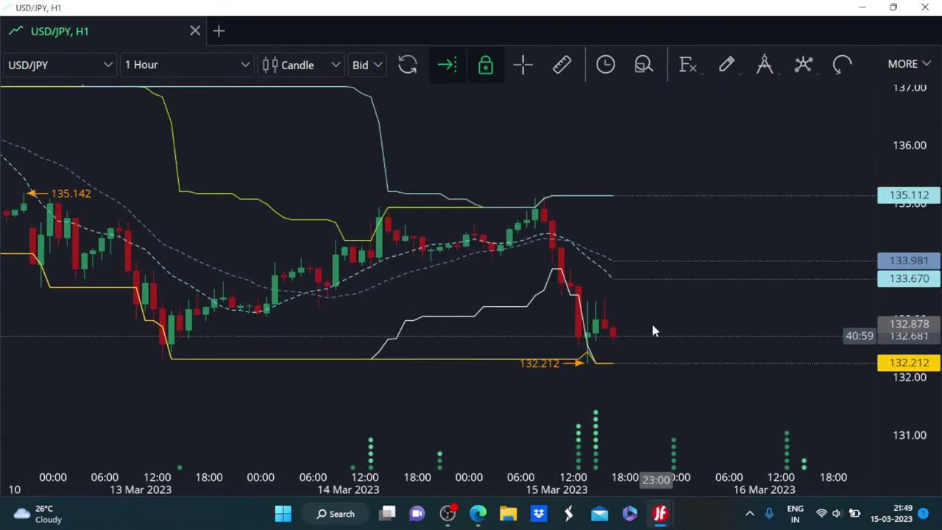
Switch the 1-hour chart to EUR/USD and review its candles, moving averages and Donchian channels from 10 March 2023 to the latest price.
click(106, 66)
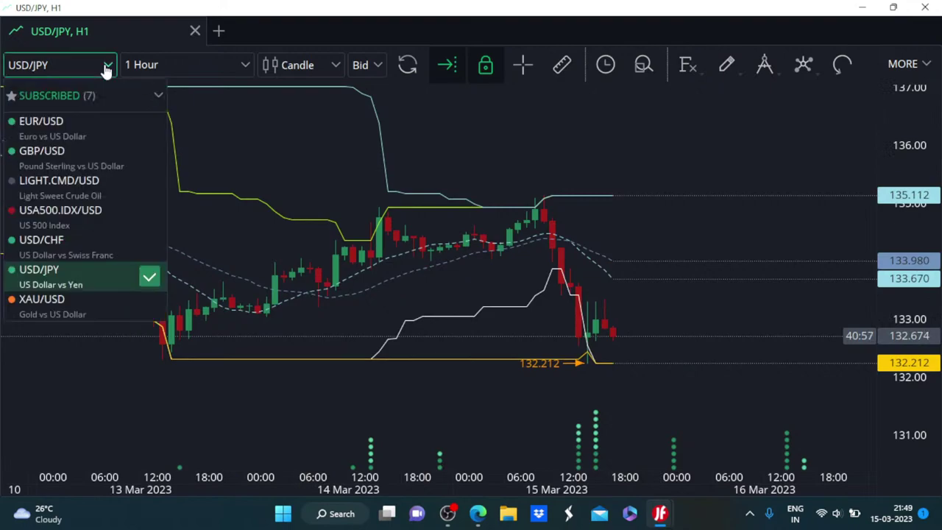
click(65, 135)
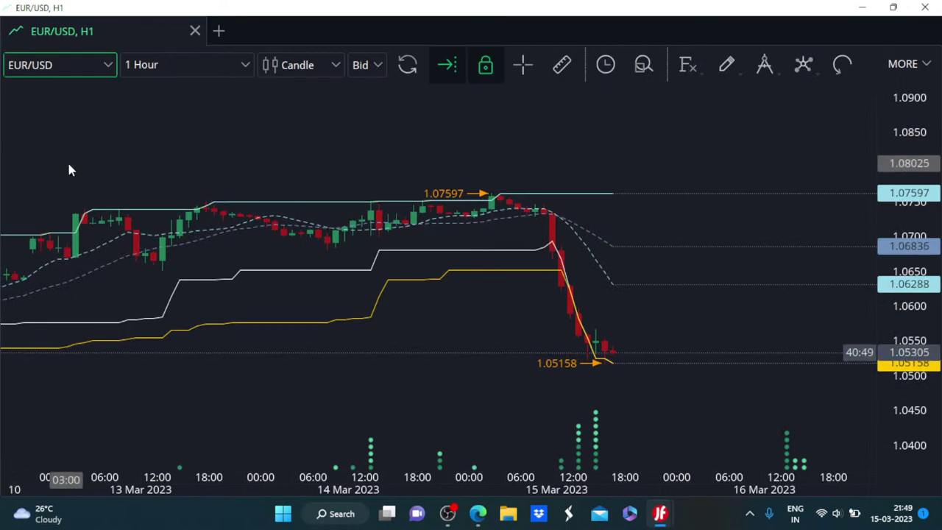
drag(67, 169, 233, 193)
scroll(250, 206, down, 2)
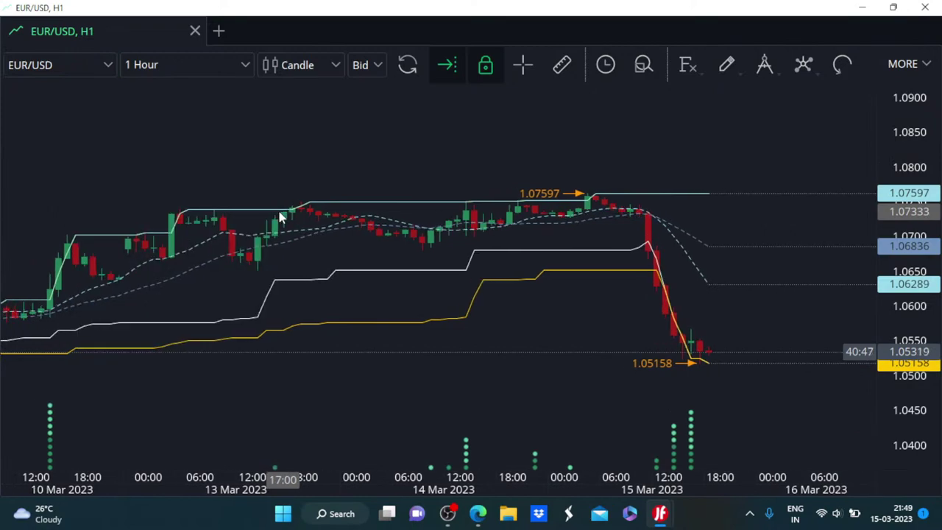
mouse_move(263, 215)
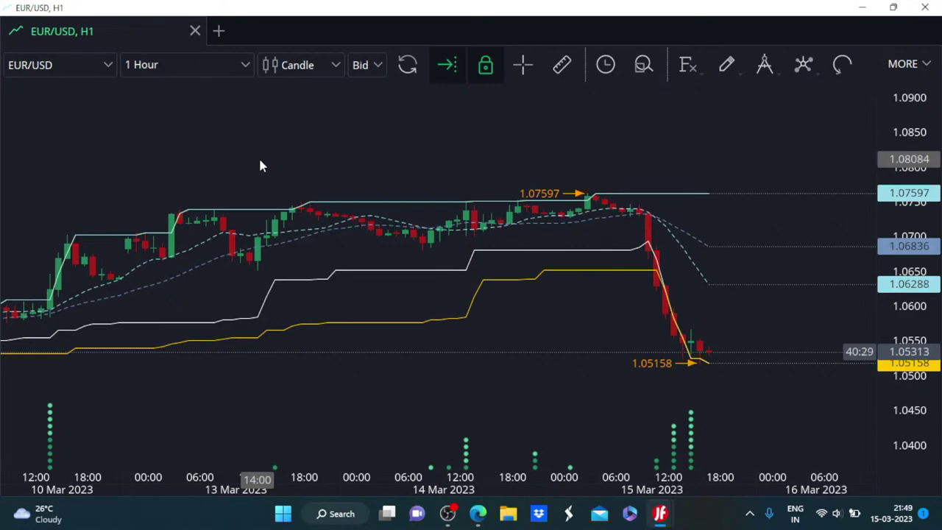
Change the chart instrument to EUR/JPY, chosen from the EUR group of the currencies, and review its 1-hour candles.
click(108, 67)
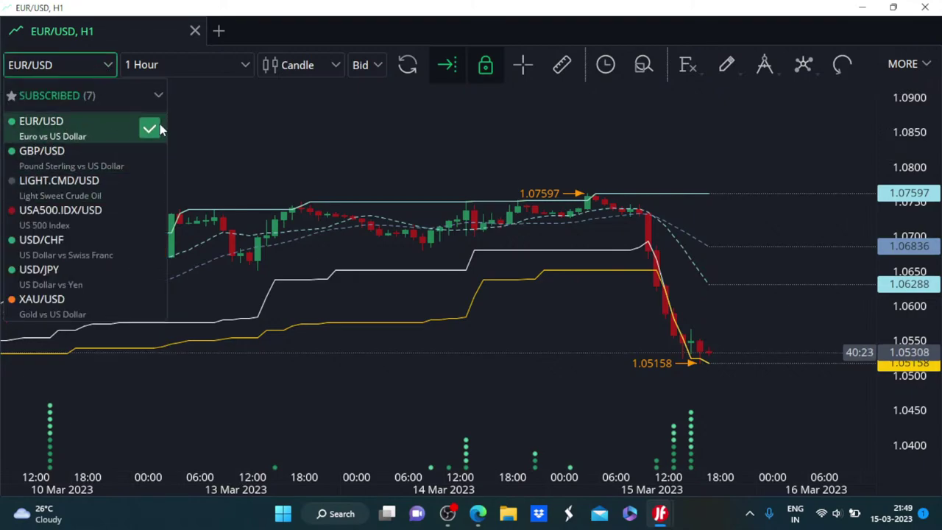
click(156, 96)
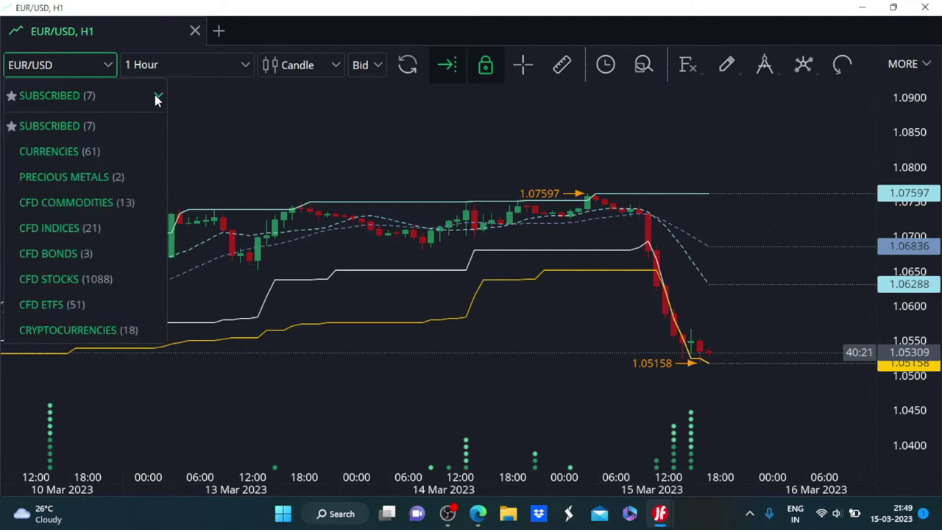
click(95, 151)
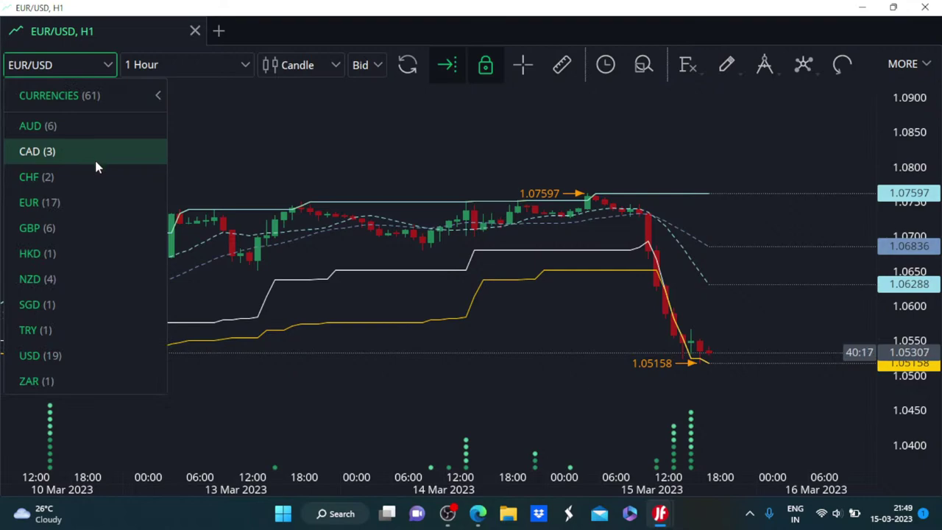
click(66, 203)
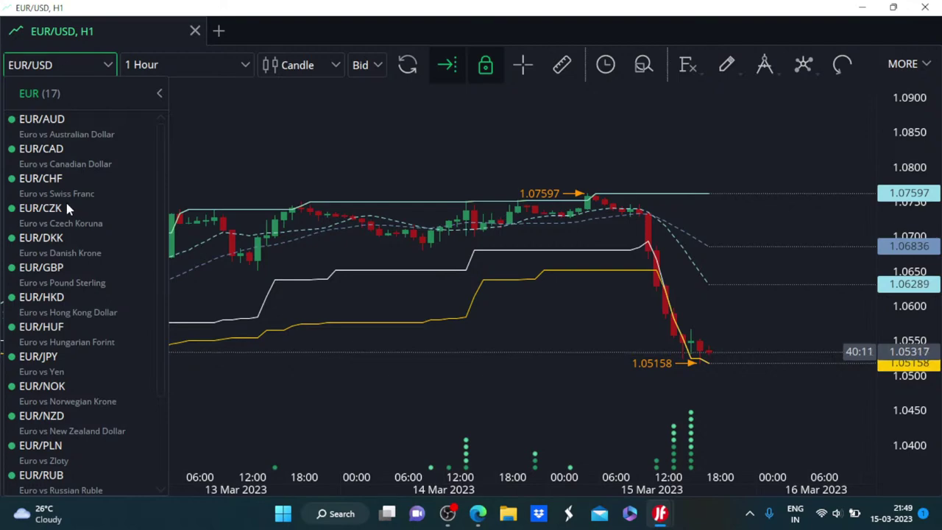
click(63, 361)
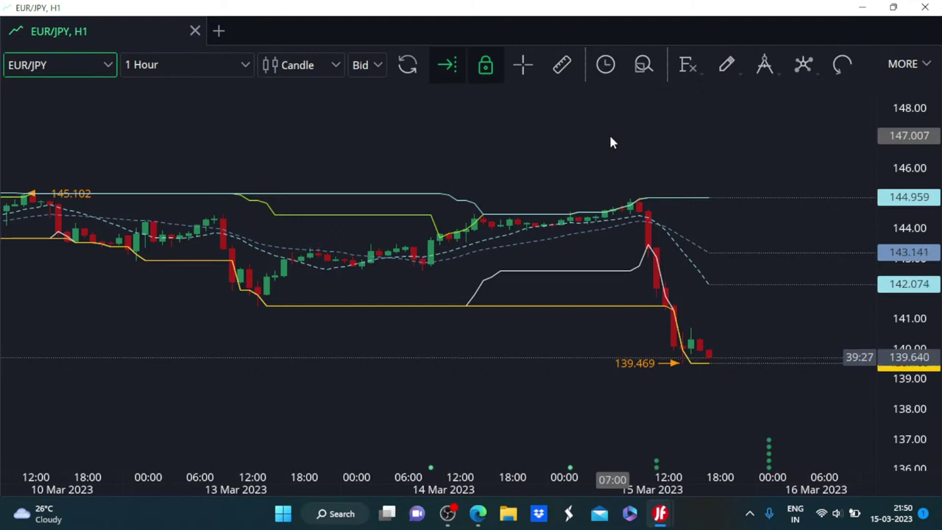
Change the chart instrument to AUD/USD, chosen from the AUD group of the currencies.
click(108, 68)
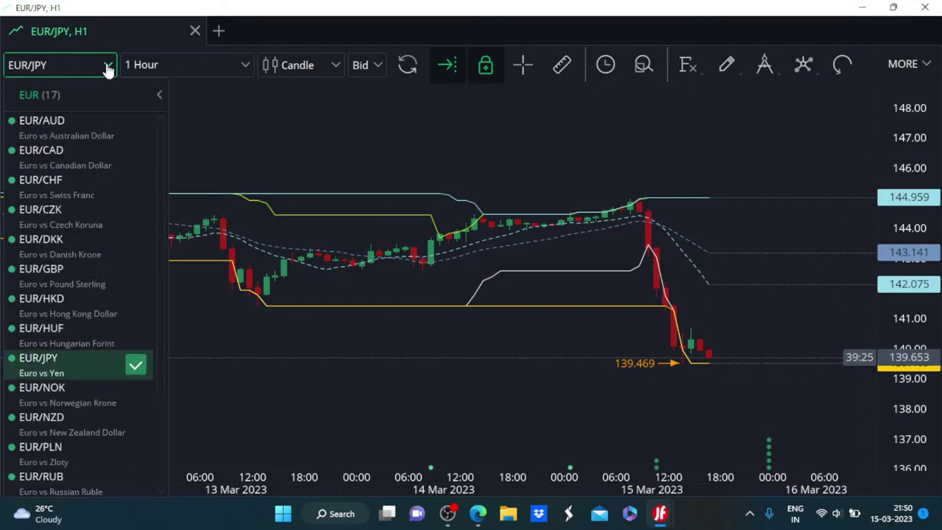
click(157, 97)
click(158, 97)
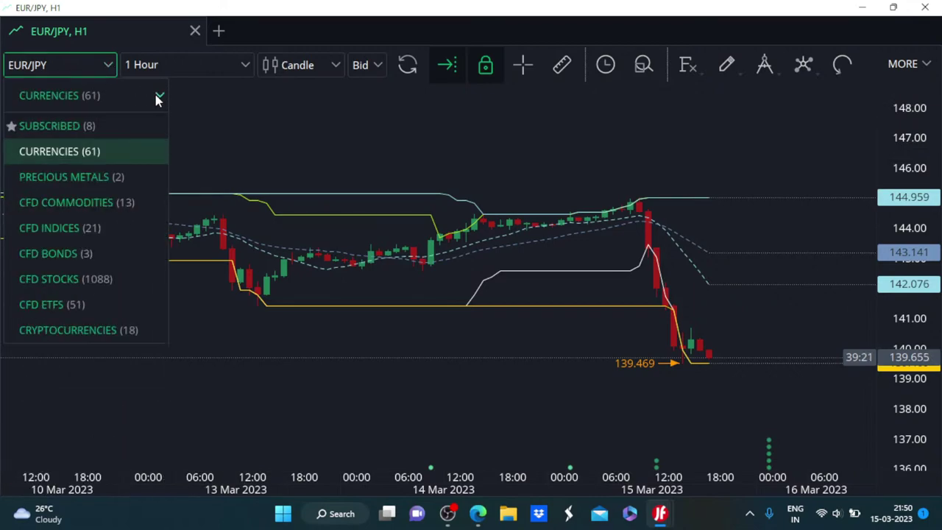
click(79, 153)
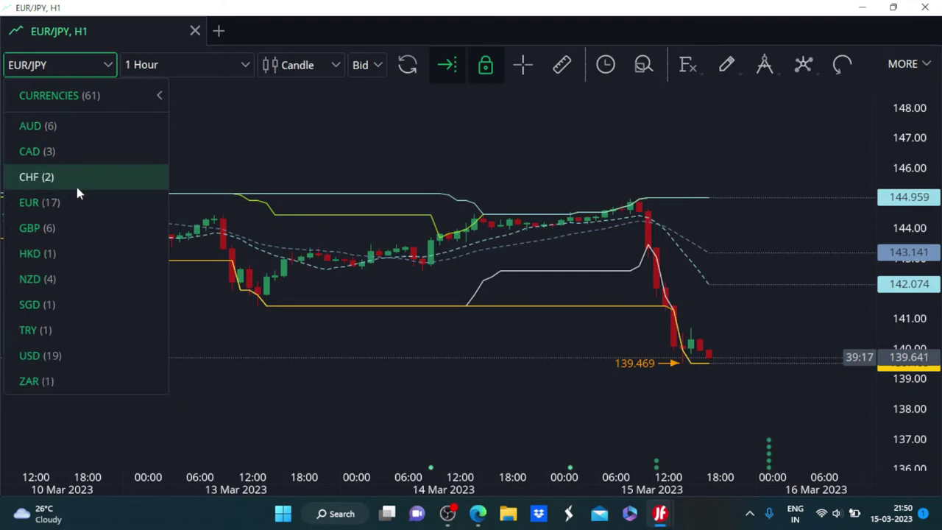
click(70, 357)
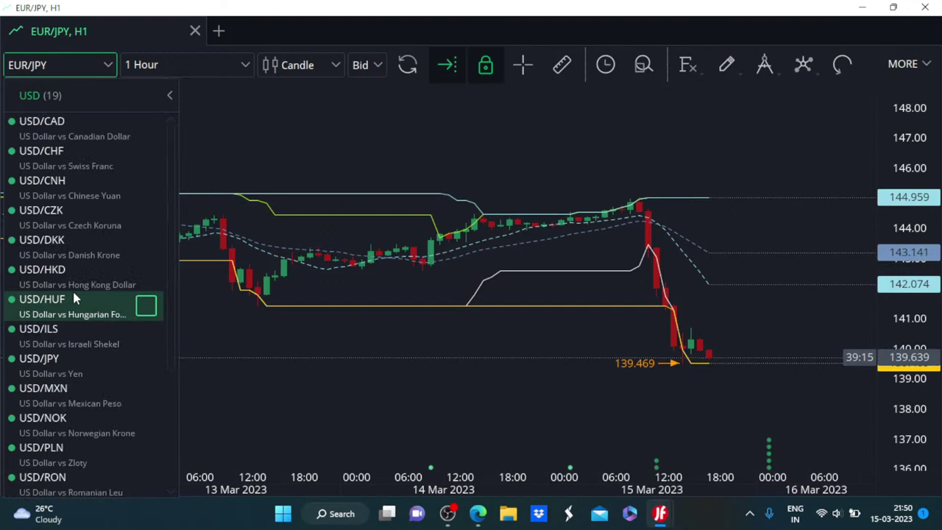
click(167, 96)
click(49, 134)
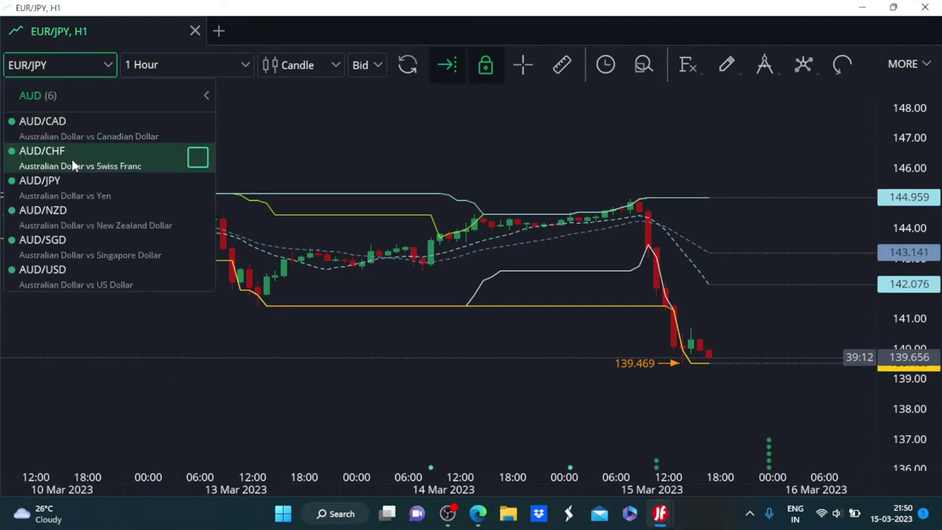
click(103, 278)
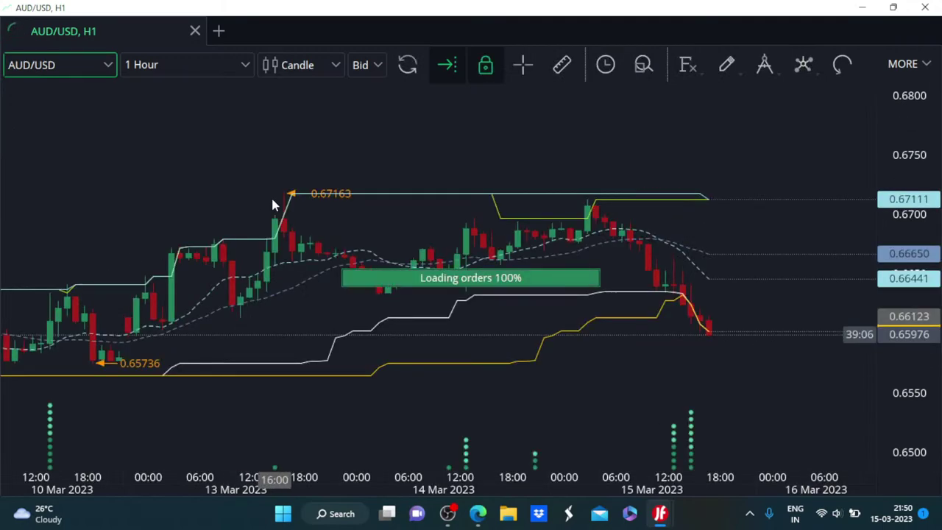
Set the AUD/USD chart period to 5 Minutes and review the candles back to about 03:00 on 15 March 2023.
click(248, 68)
click(146, 117)
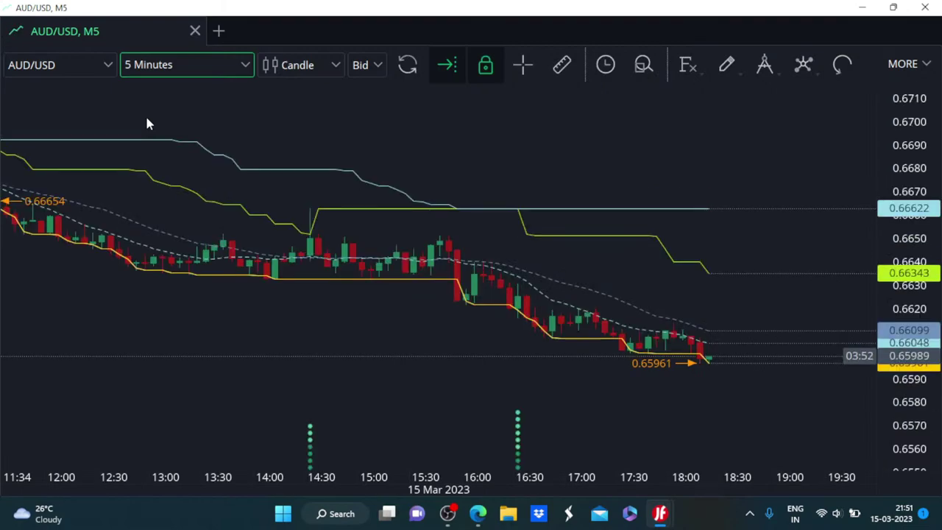
drag(168, 158, 526, 287)
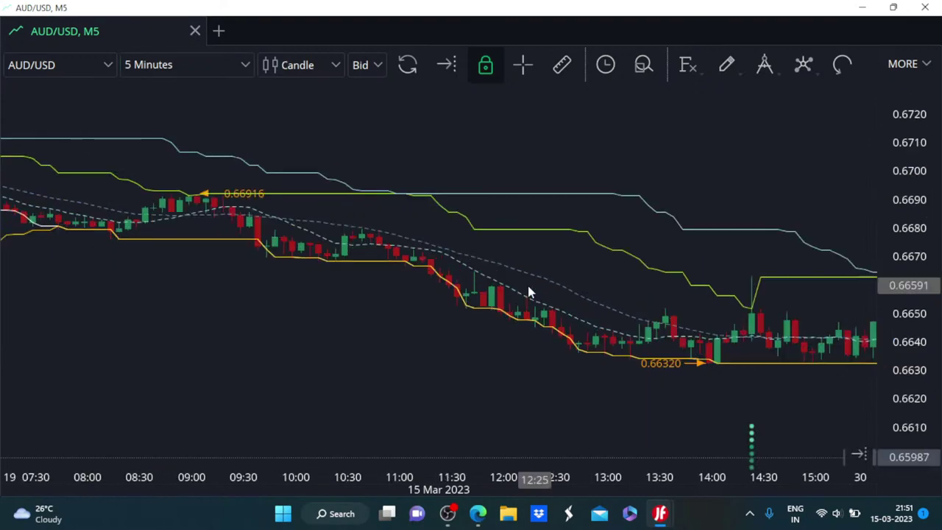
drag(374, 238, 677, 237)
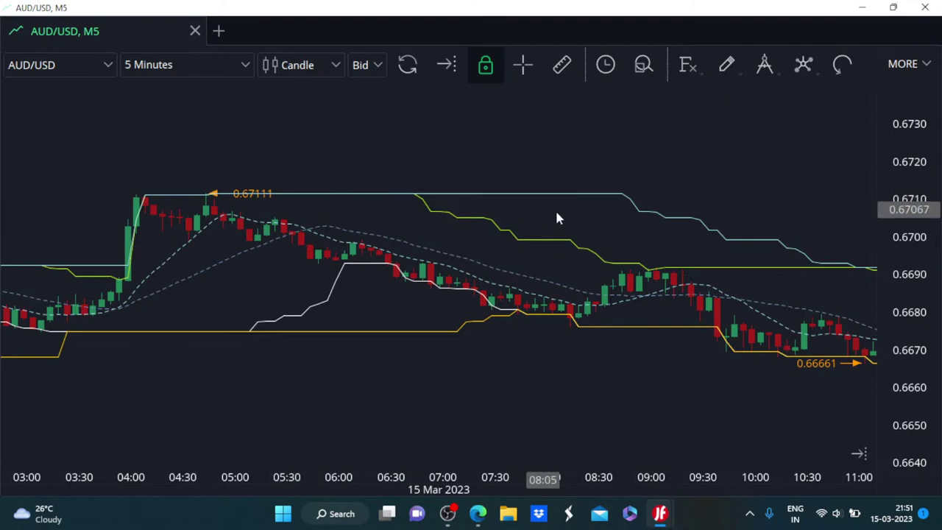
scroll(496, 231, down, 5)
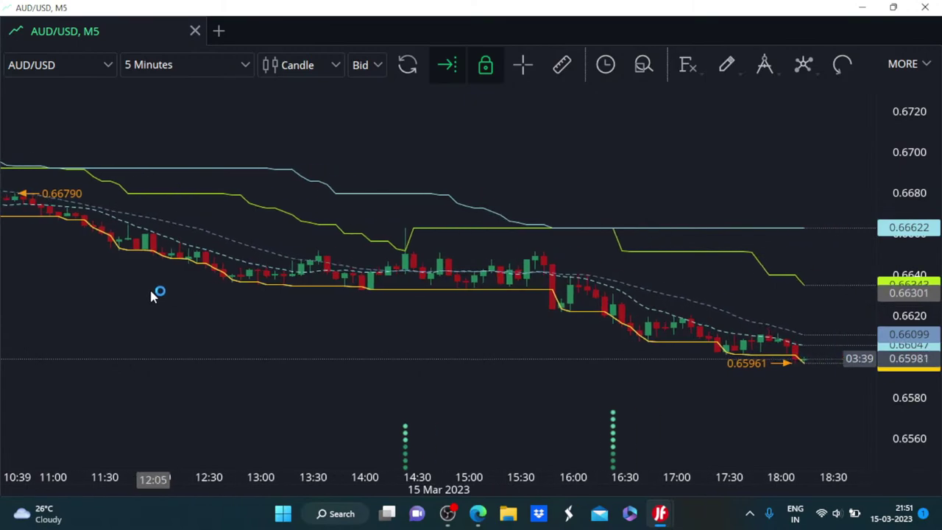
Examine the AUD/USD 5-minute decline against the moving averages and Donchian channels, from about 04:00 to the latest candles.
drag(202, 289, 596, 288)
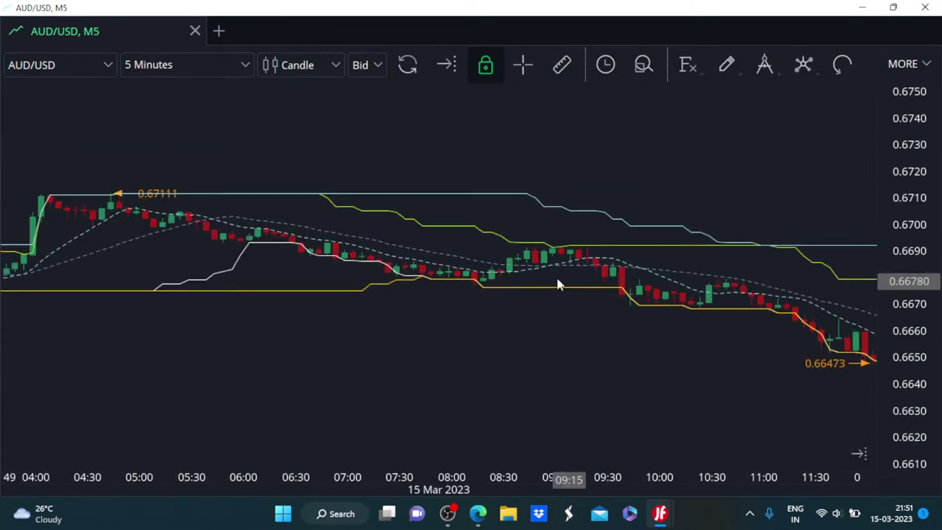
drag(614, 248, 348, 303)
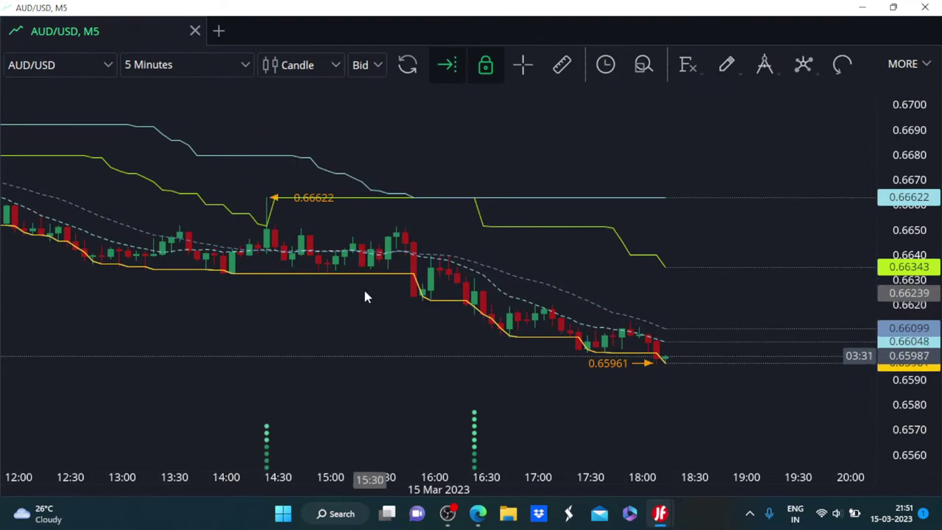
mouse_move(263, 273)
mouse_down()
mouse_move(319, 274)
mouse_move(273, 277)
mouse_up()
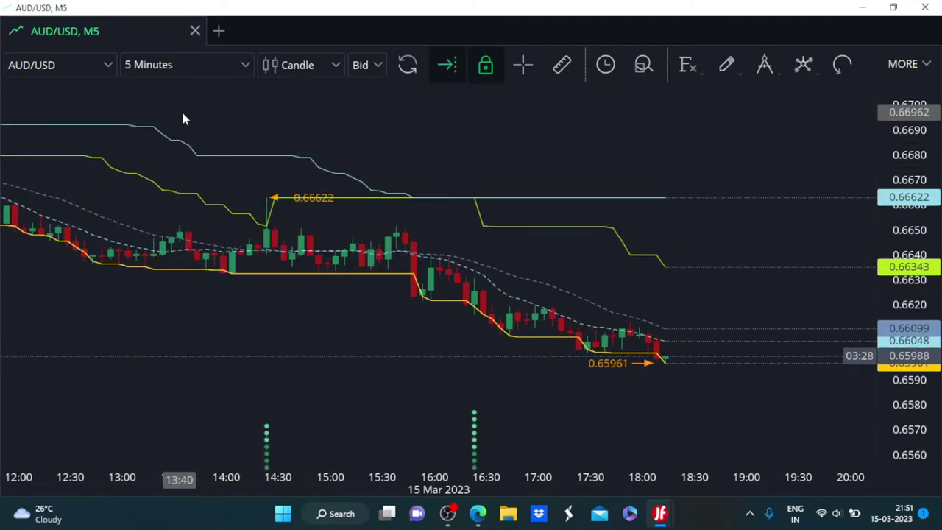
drag(252, 172, 620, 305)
drag(228, 313, 602, 311)
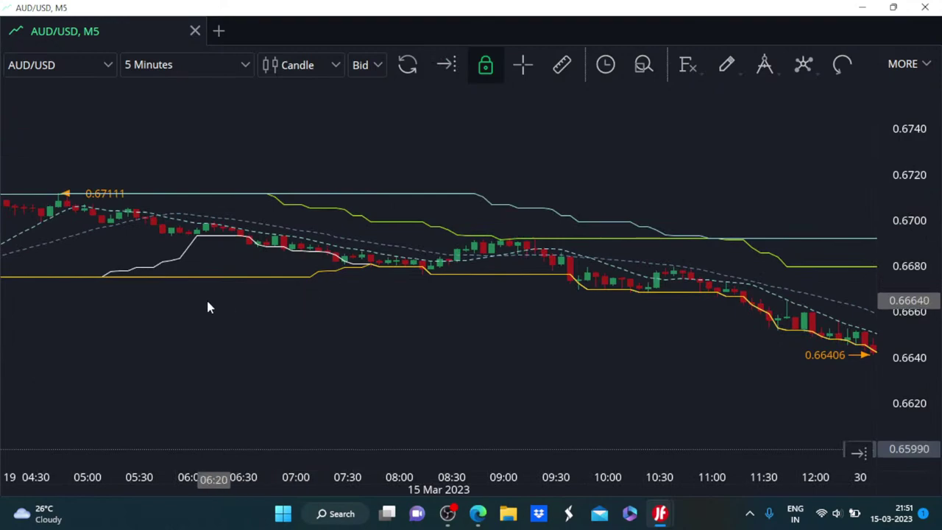
drag(206, 307, 582, 354)
drag(389, 316, 300, 313)
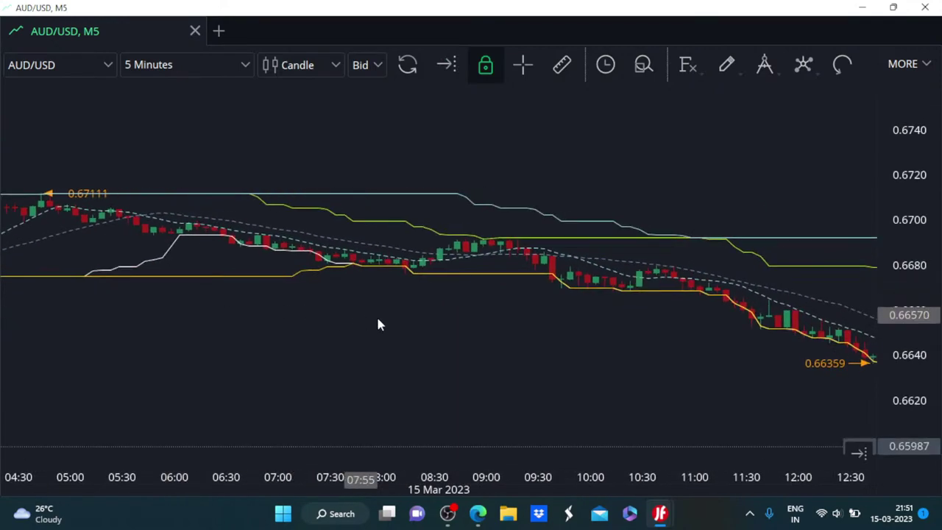
drag(522, 340, 284, 312)
drag(224, 310, 567, 353)
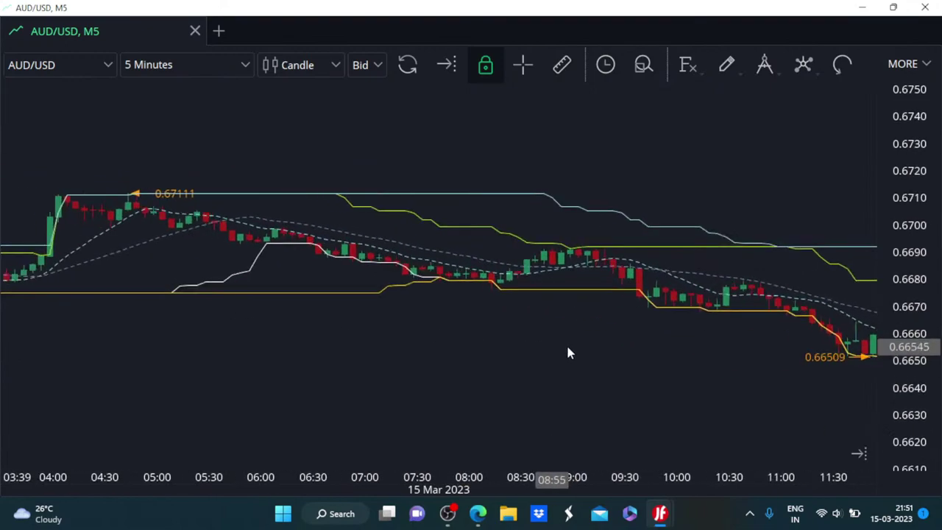
Switch the 5-minute chart to EUR/USD from the subscribed instruments and review its candles from about 03:30 to 11:30.
click(105, 65)
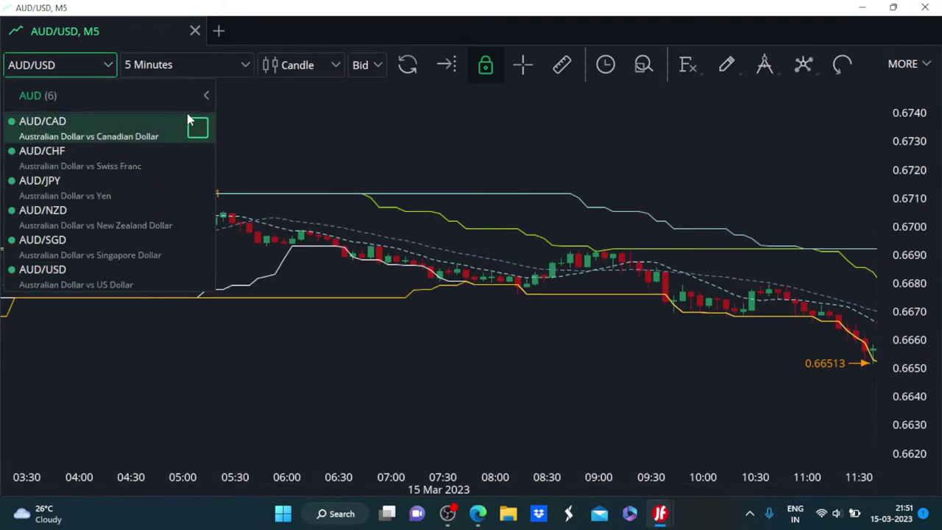
click(206, 99)
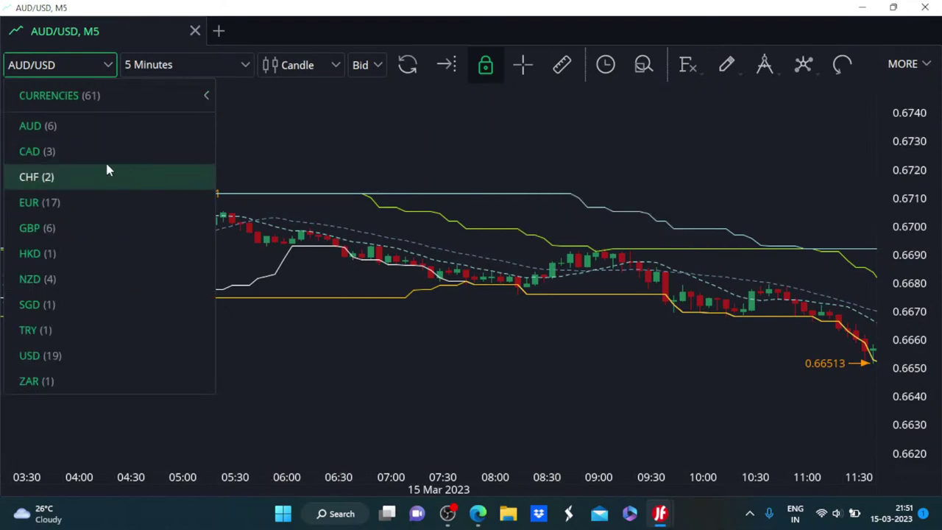
click(207, 96)
click(130, 125)
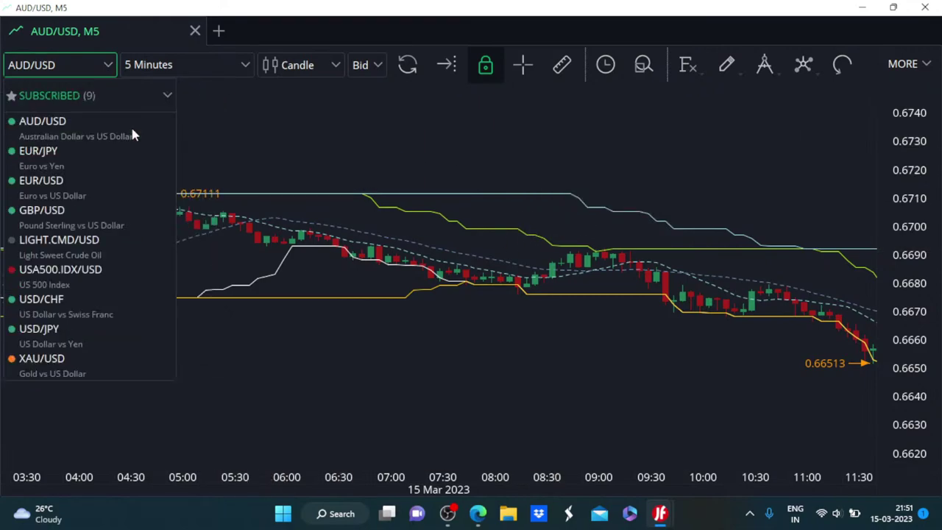
click(69, 181)
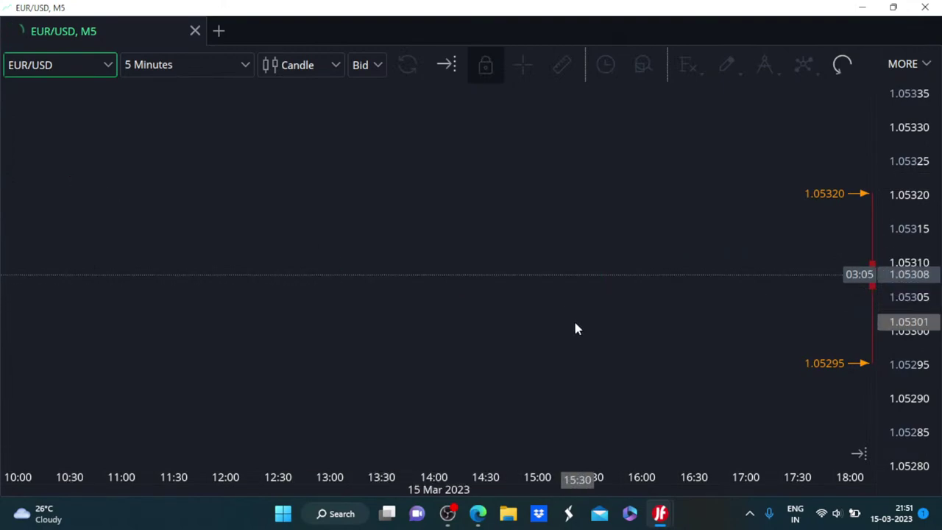
drag(628, 320, 612, 298)
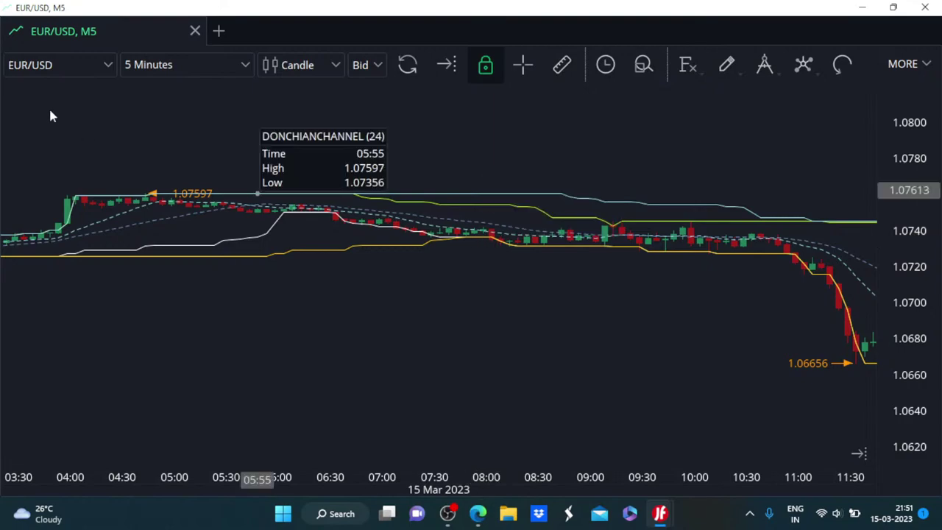
Compare the latest 5-minute candles and Donchian channels of AUD/USD with those of EUR/USD, ending on the EUR/USD chart.
click(108, 65)
click(85, 124)
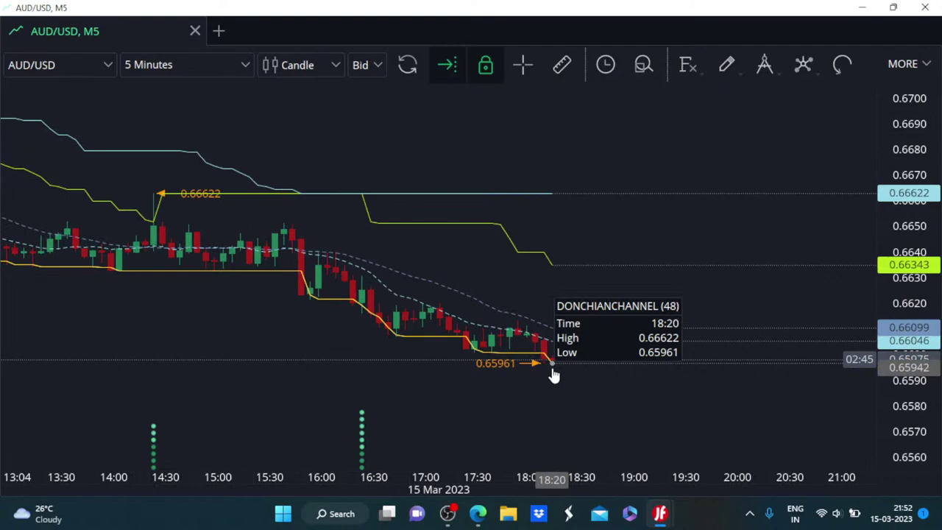
click(55, 65)
click(69, 184)
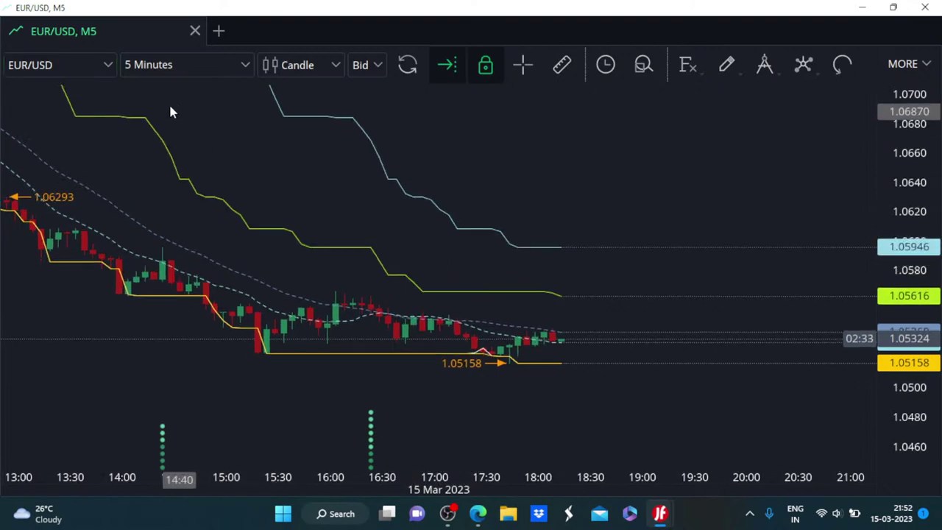
Switch the 5-minute chart to NZD/USD, taken from the NZD group of the Currencies category.
click(107, 68)
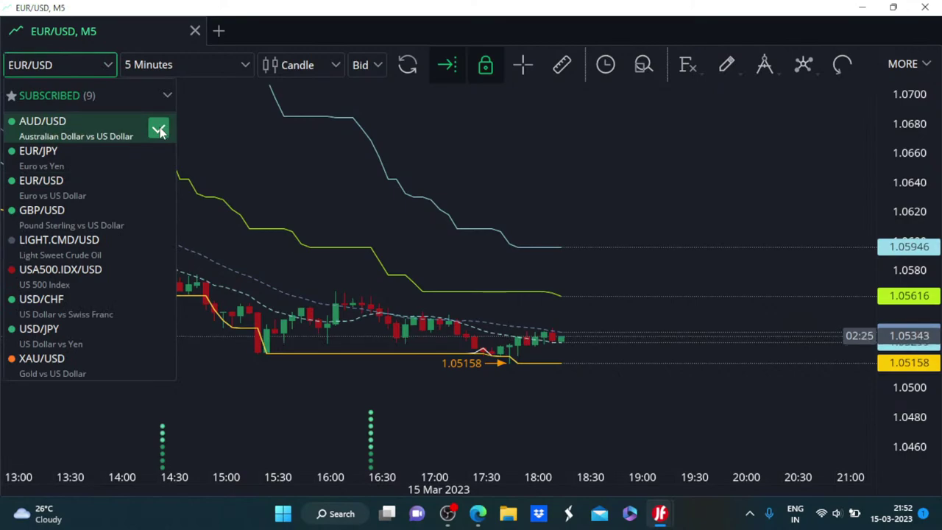
click(164, 97)
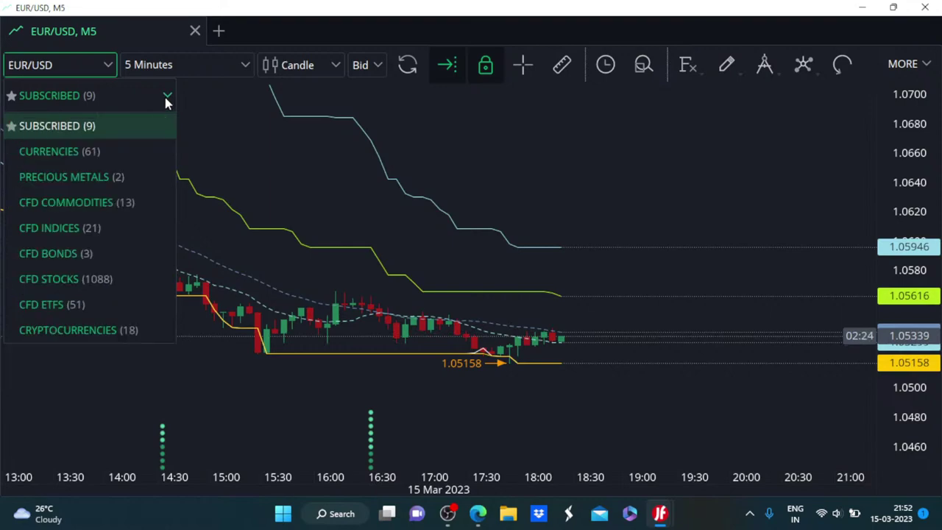
click(127, 151)
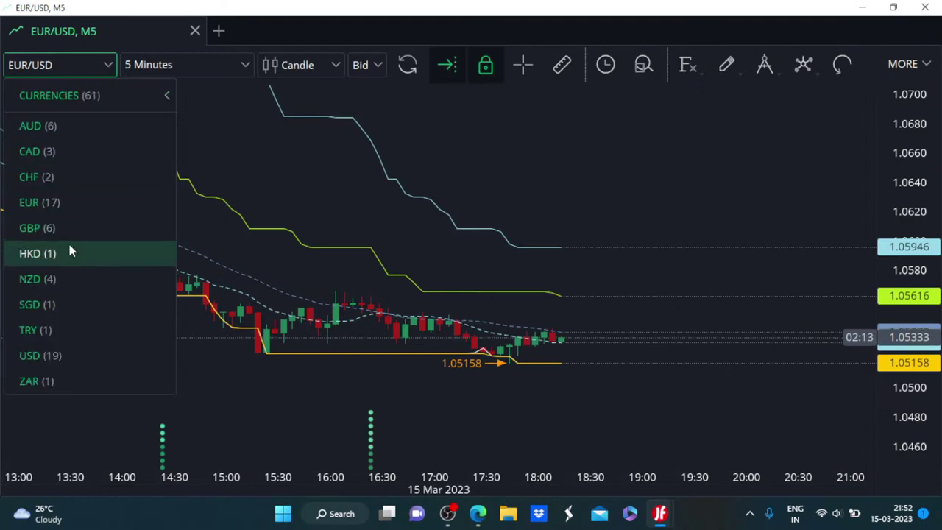
click(36, 279)
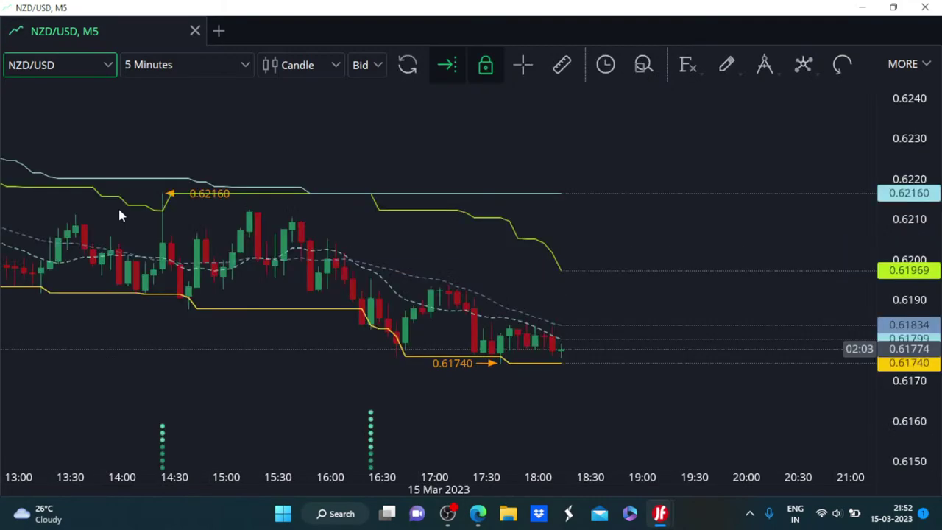
Examine the NZD/USD 5-minute candles against the moving averages and Donchian channels, from about 09:30 on 15 March 2023 to the latest candles.
drag(121, 215, 434, 267)
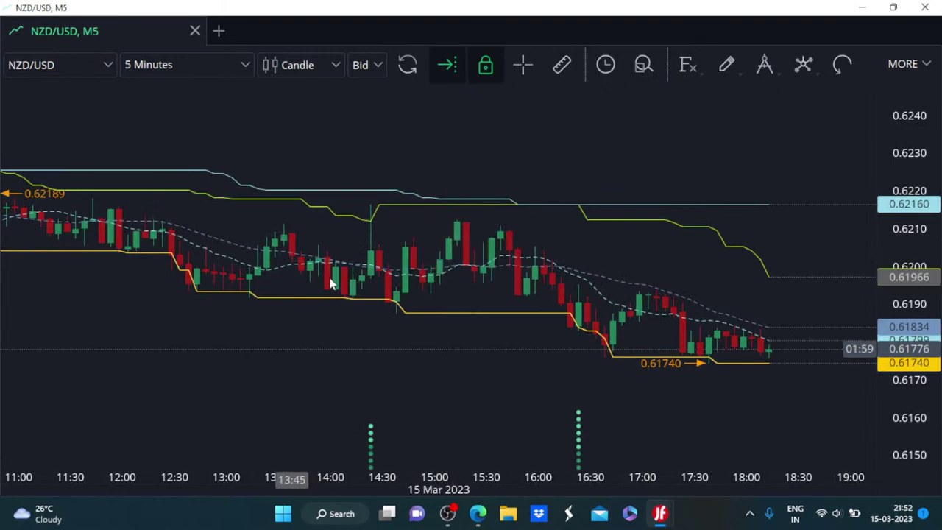
drag(330, 283, 509, 283)
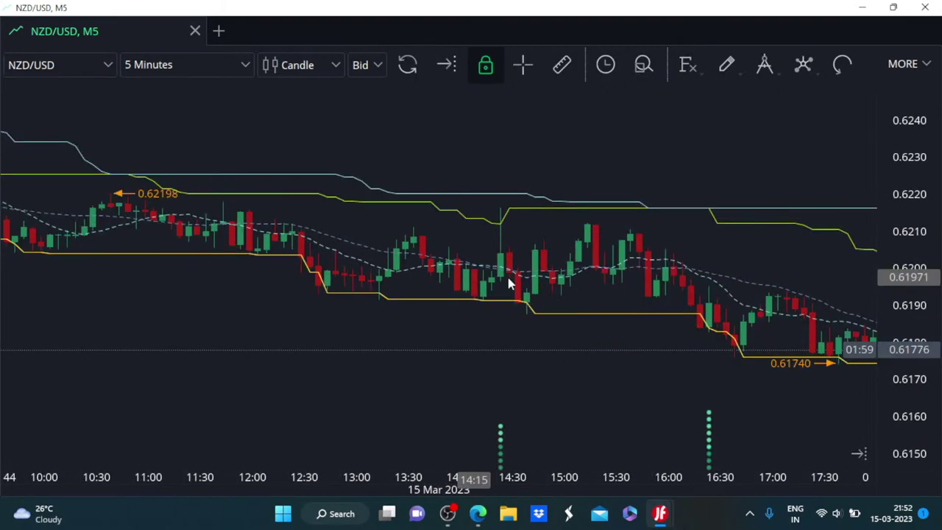
scroll(509, 283, left, 5)
scroll(448, 218, right, 5)
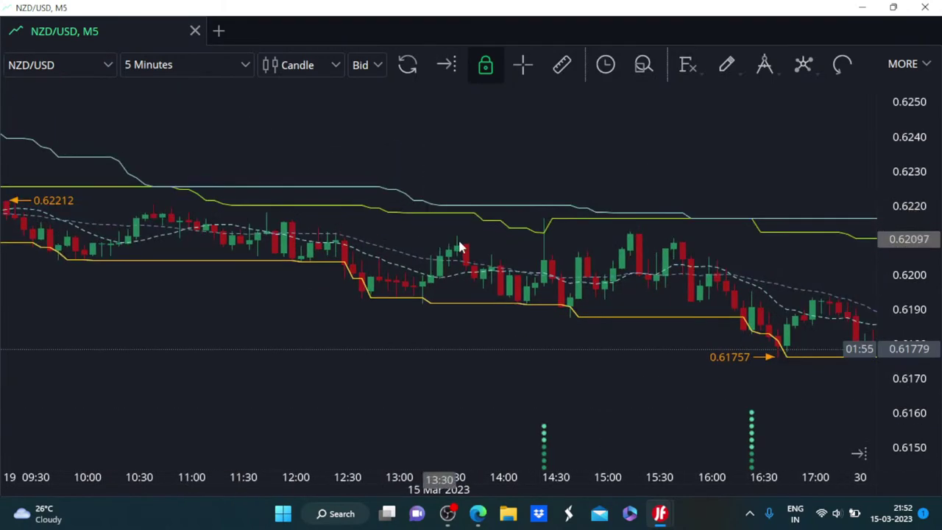
scroll(345, 245, right, 1)
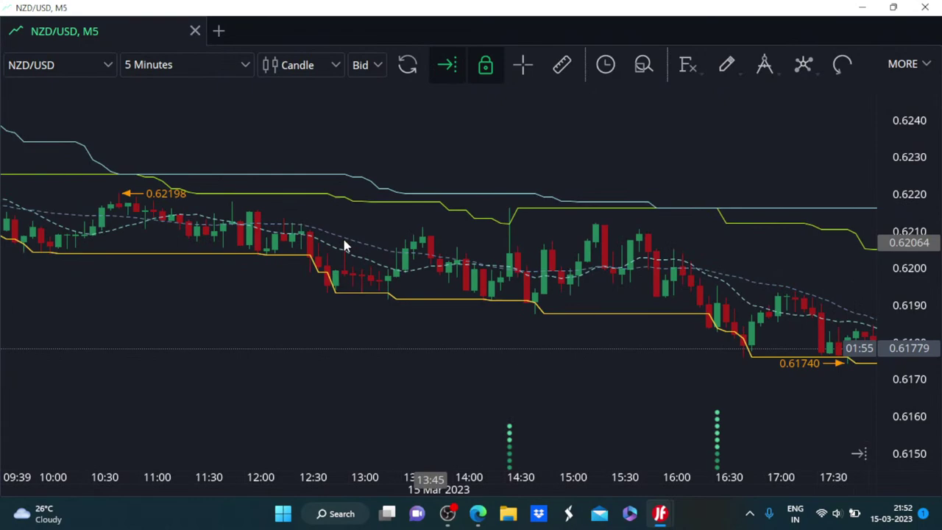
scroll(345, 245, right, 2)
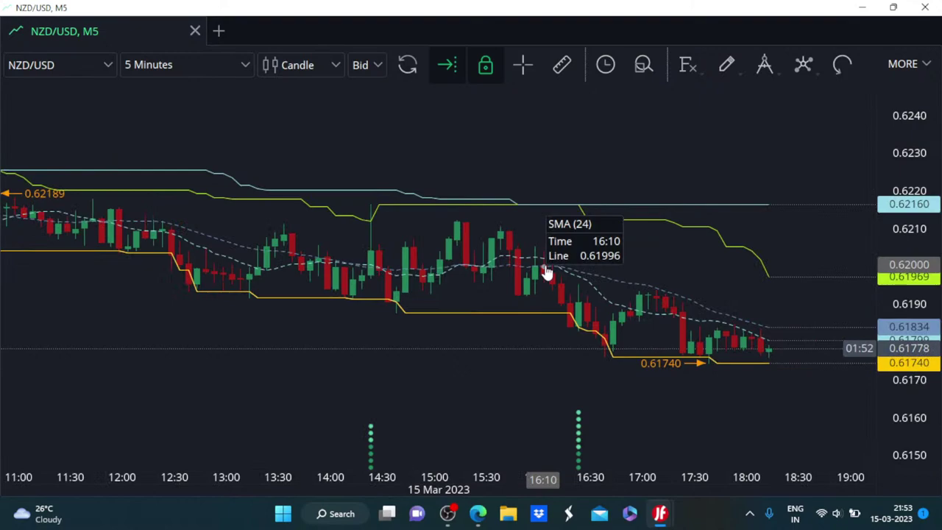
scroll(515, 202, right, 1)
mouse_move(514, 203)
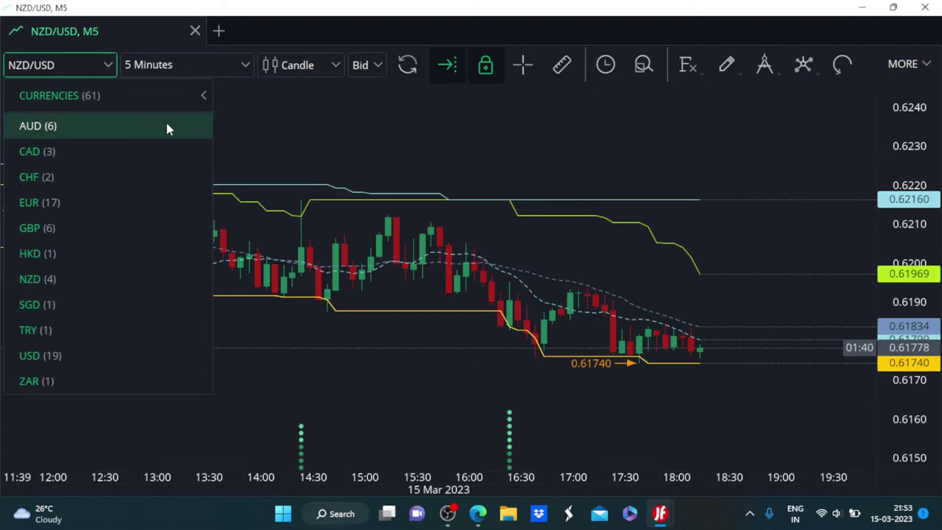
Switch the 5-minute chart to USD/CHF from the USD currency group and review its candles from about 09:00 to the latest.
click(203, 96)
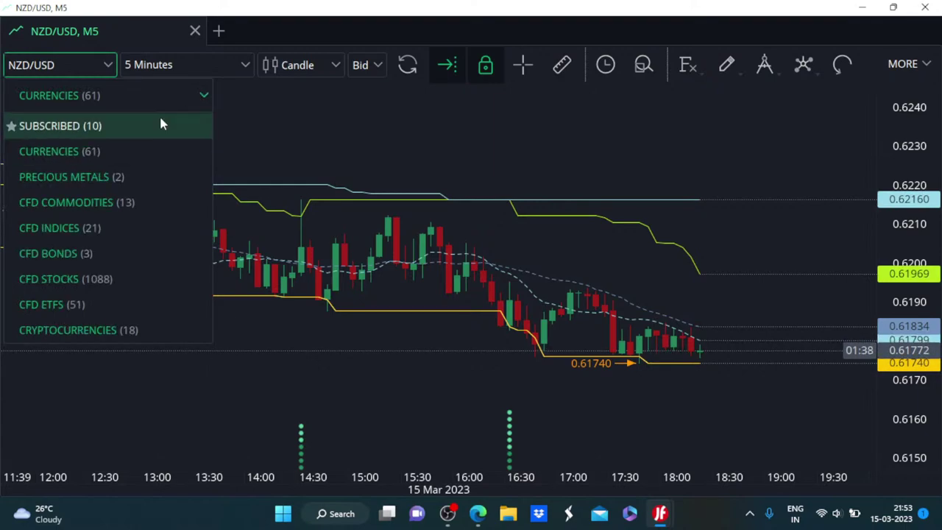
click(101, 152)
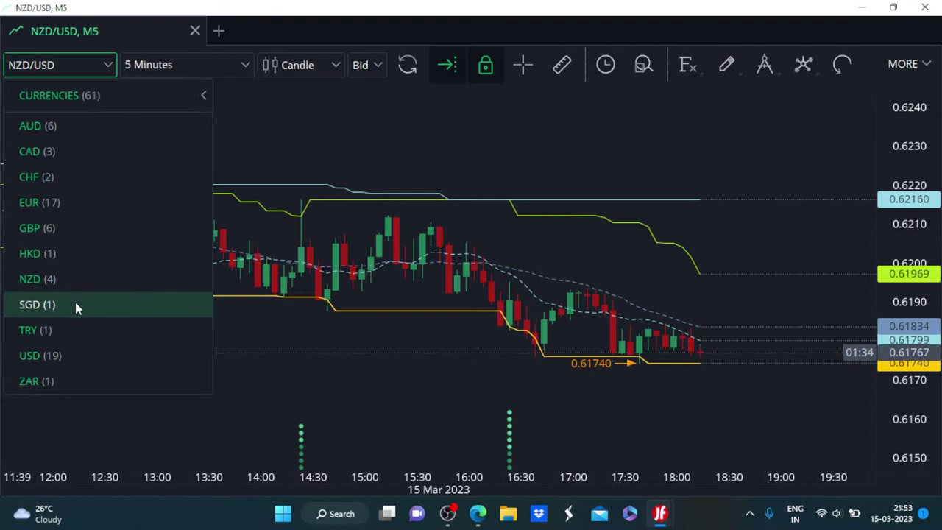
click(69, 357)
click(87, 155)
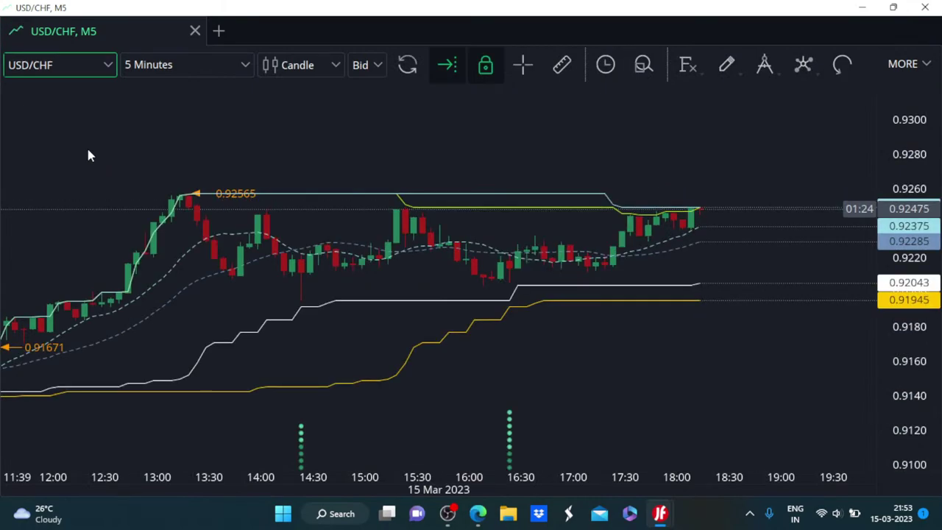
scroll(177, 280, up, 5)
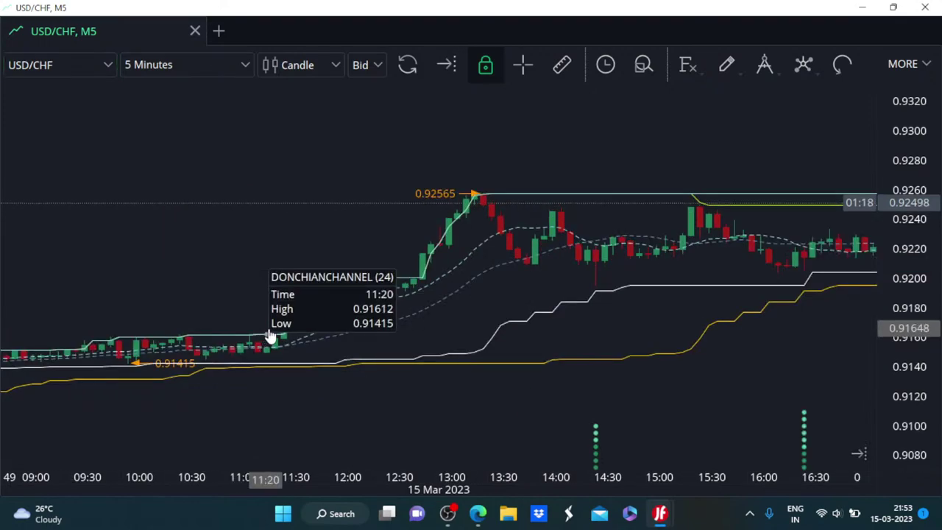
scroll(345, 291, up, 2)
scroll(333, 276, down, 10)
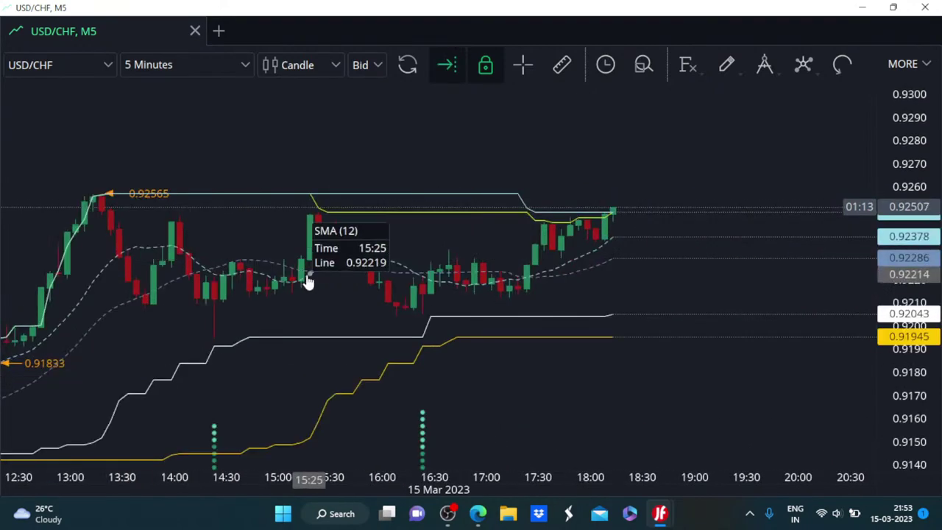
scroll(309, 283, up, 2)
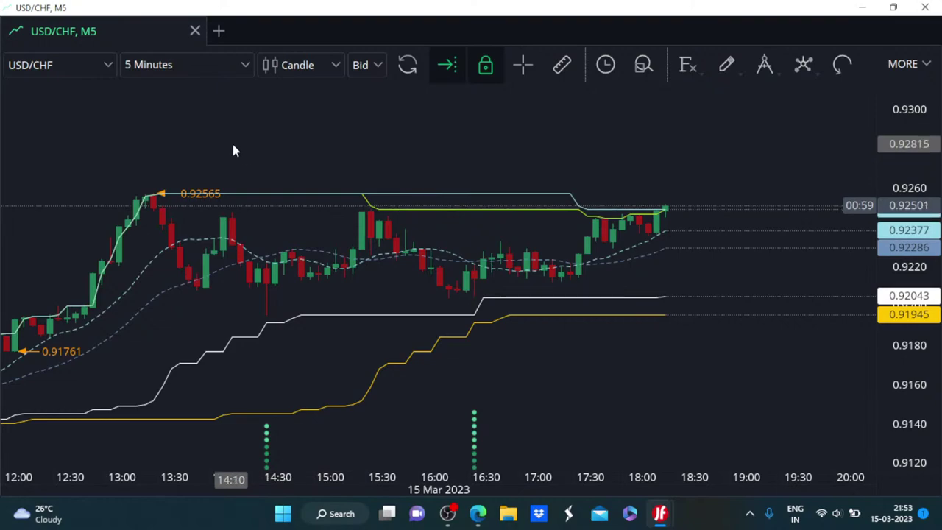
drag(233, 150, 284, 154)
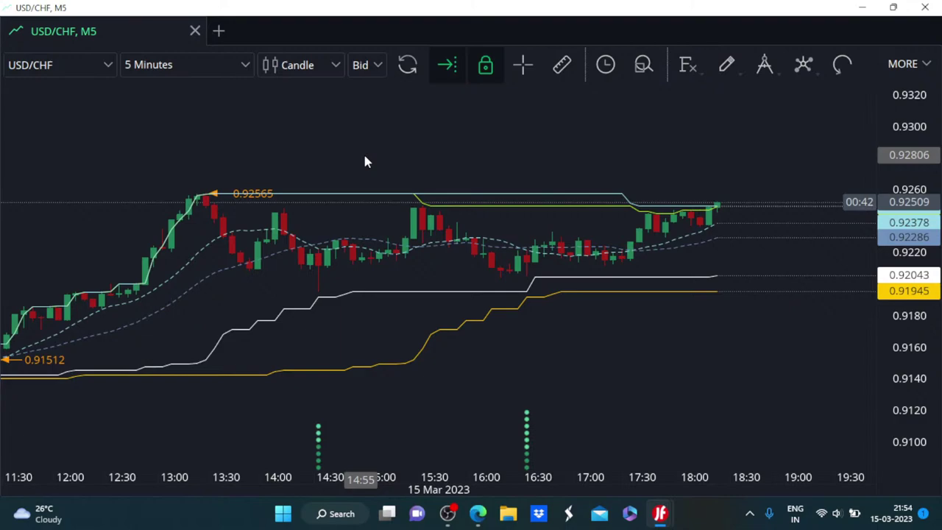
Switch the 5-minute chart to USD/CAD from the USD currency group.
click(58, 65)
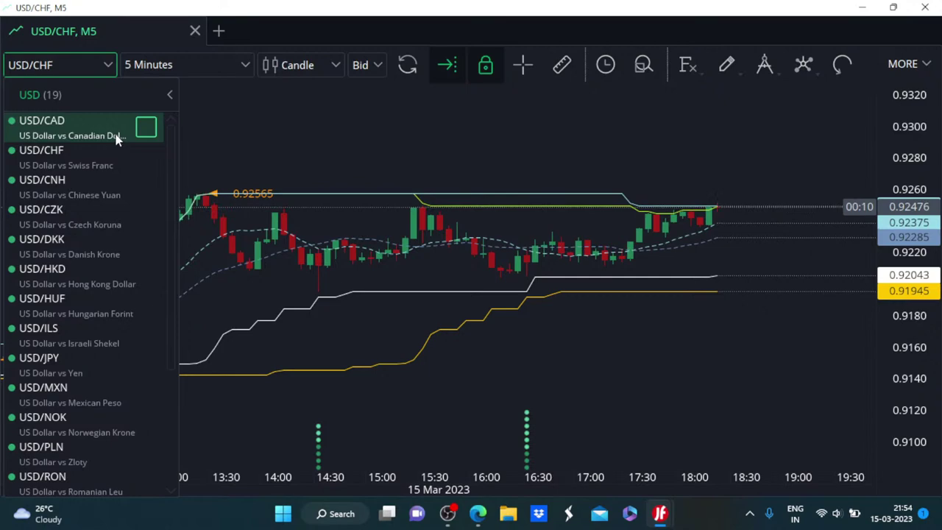
click(361, 151)
click(108, 67)
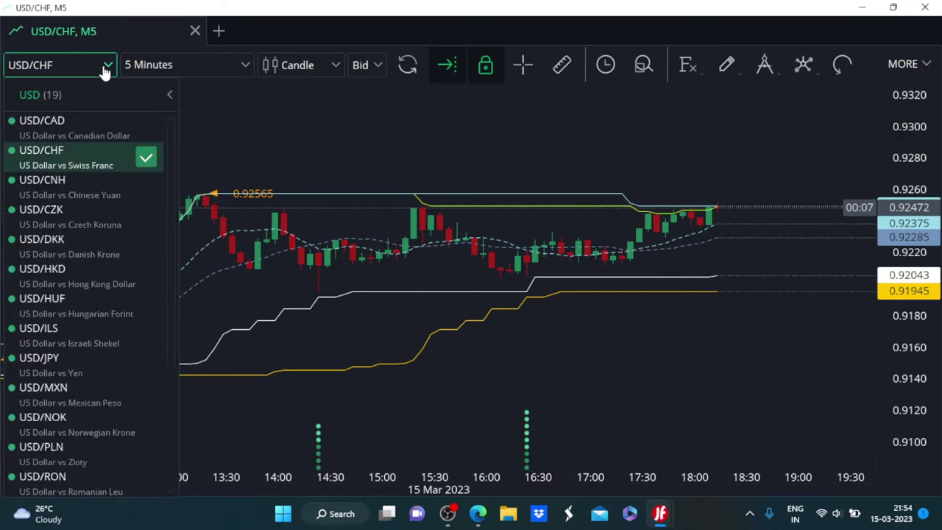
click(65, 122)
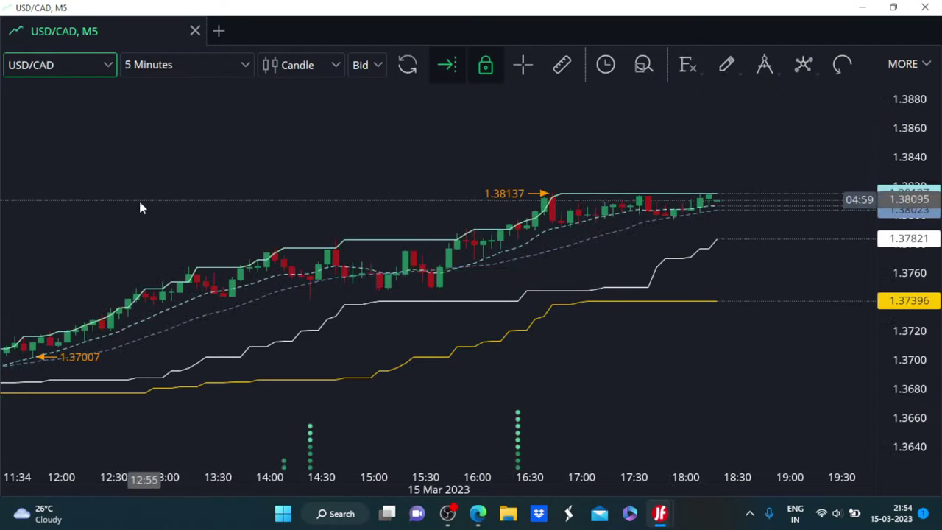
Examine the USD/CAD 5-minute candles against the moving averages and Donchian channels, from about 02:00 on 15 March 2023 to the latest candles.
scroll(442, 219, up, 3)
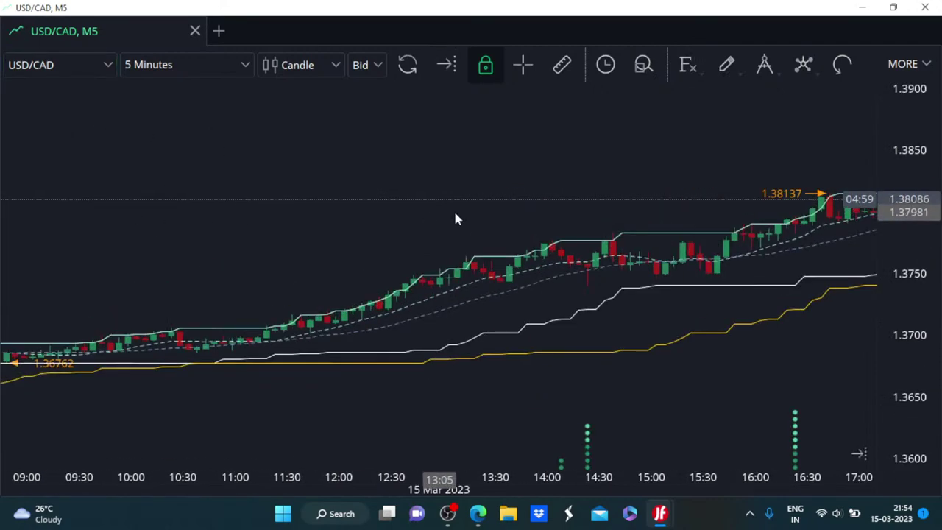
scroll(455, 219, up, 20)
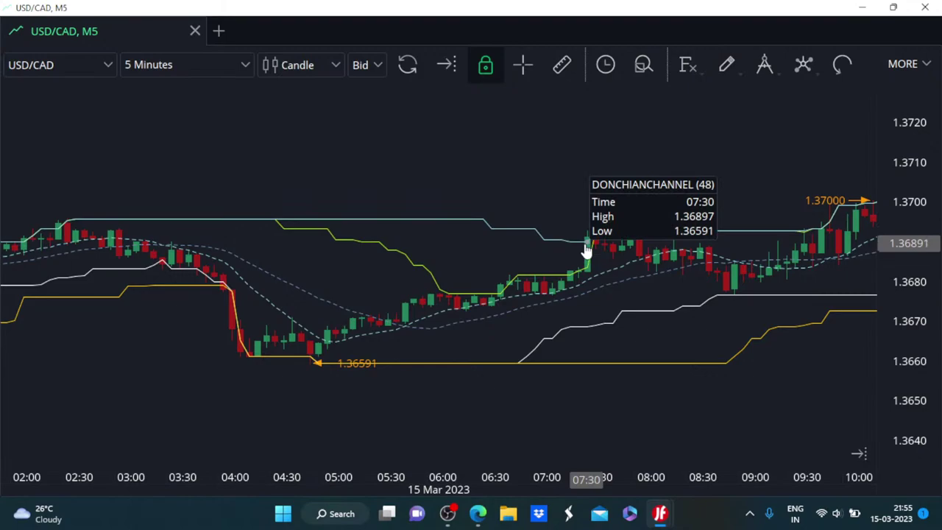
scroll(255, 211, down, 20)
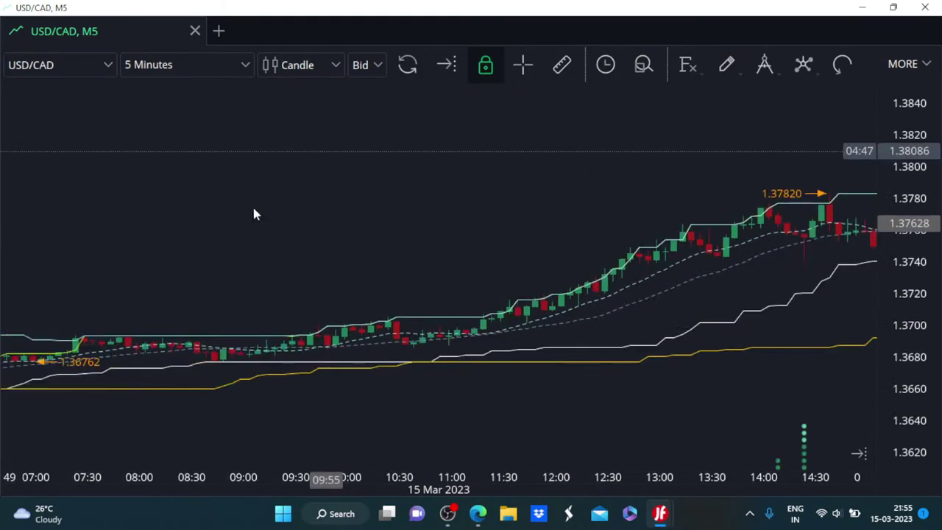
drag(445, 253, 642, 251)
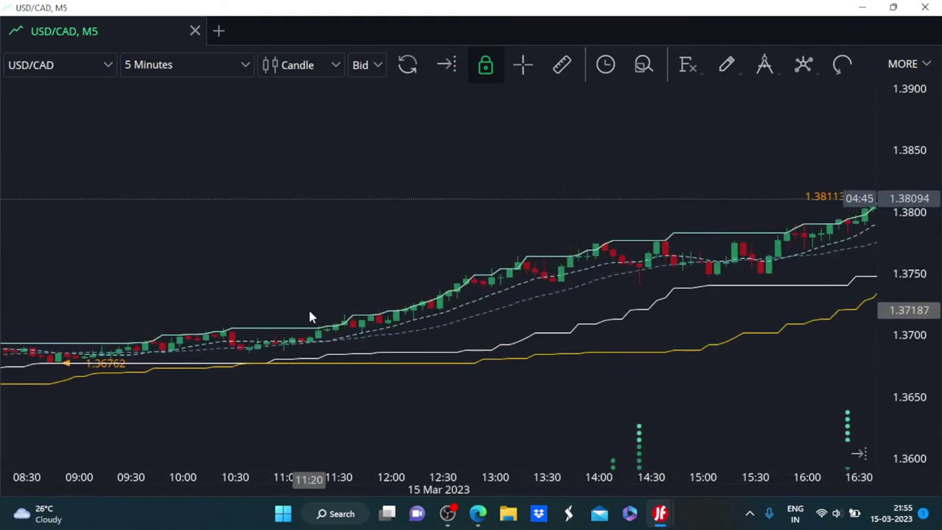
mouse_move(211, 337)
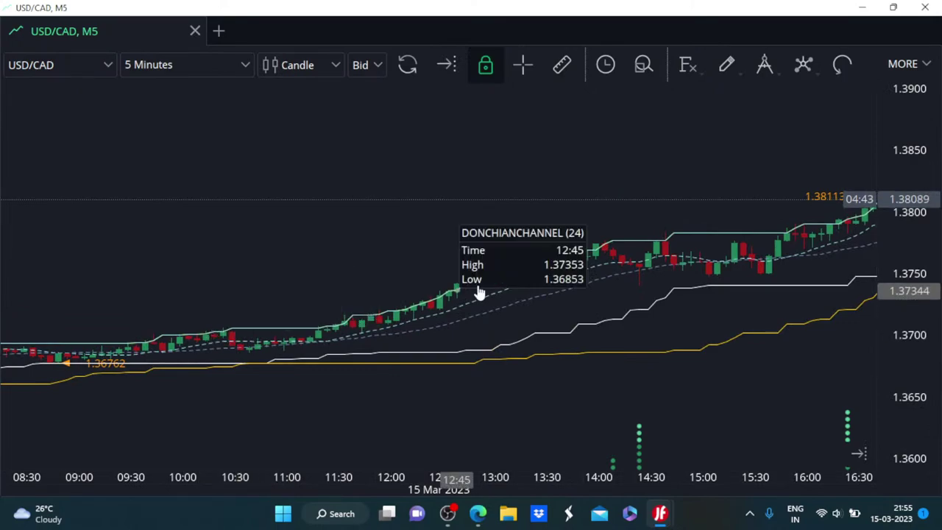
scroll(478, 292, down, 5)
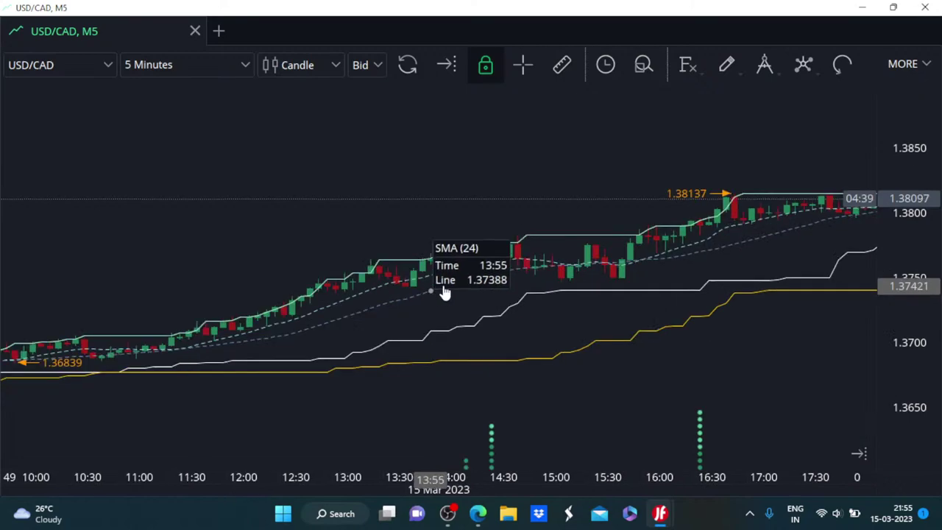
scroll(412, 285, down, 3)
drag(373, 287, 517, 287)
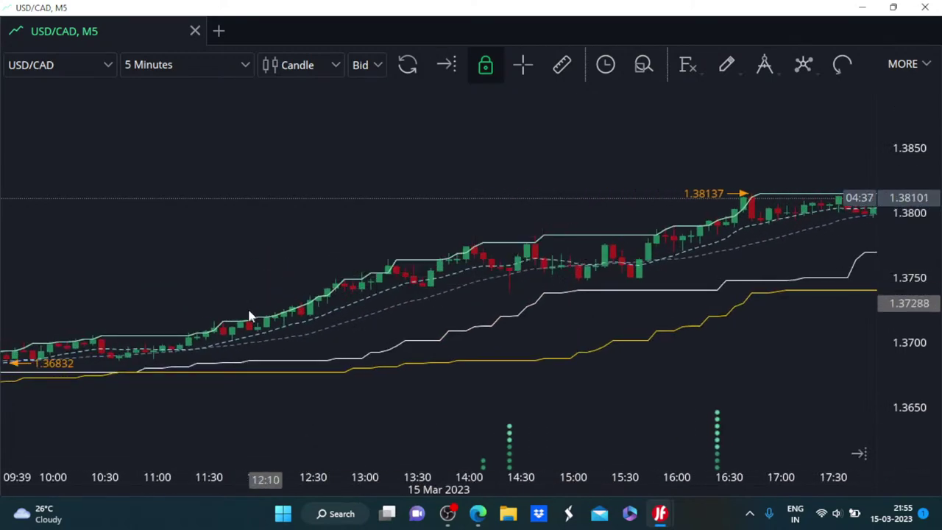
scroll(223, 357, up, 4)
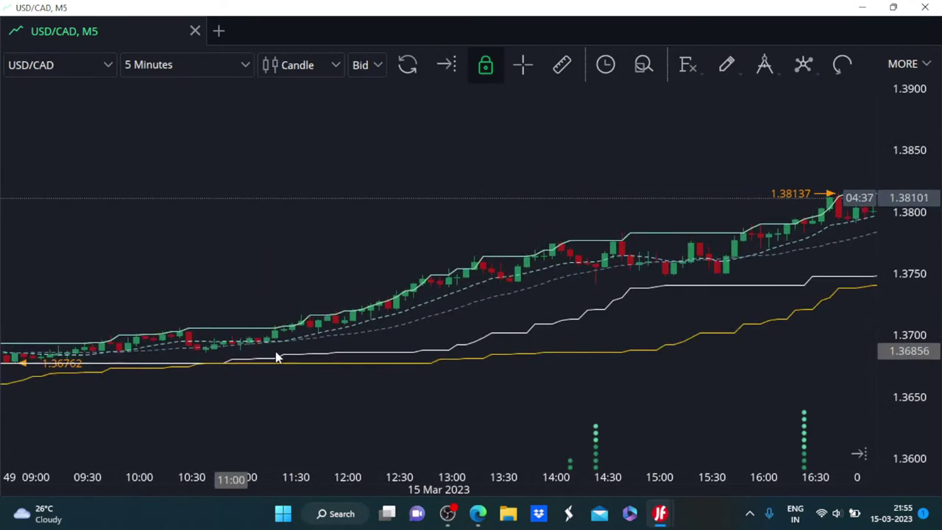
drag(276, 358, 547, 336)
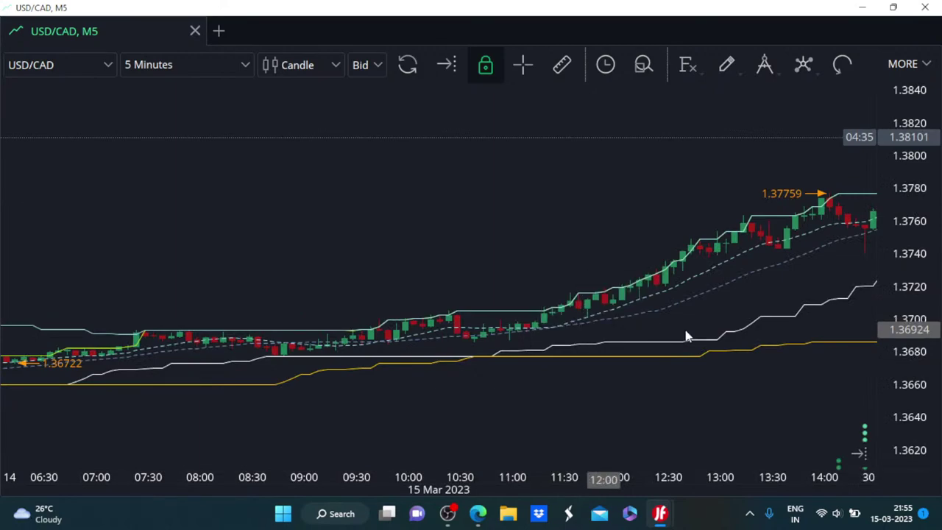
key(End)
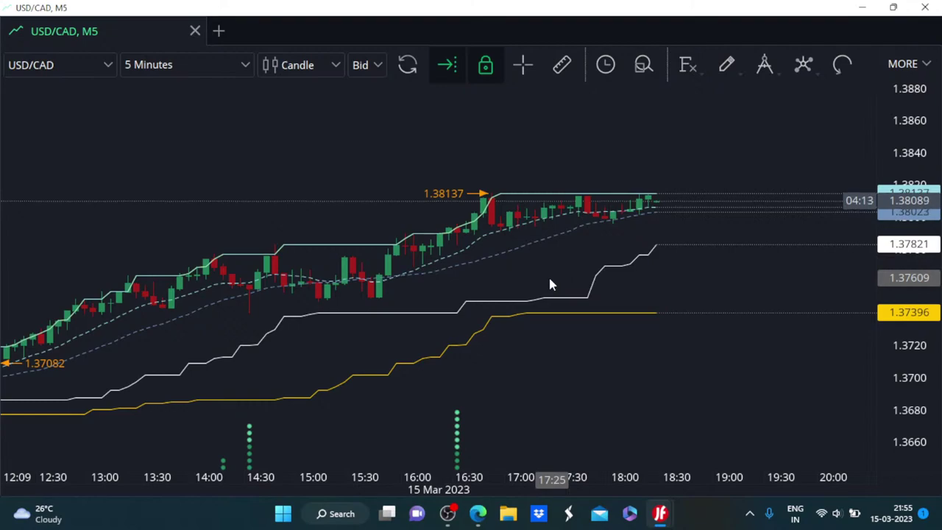
Switch the 5-minute chart to USD/JPY and review its candles and Donchian channels from about 12:30 to the latest.
click(103, 66)
click(83, 371)
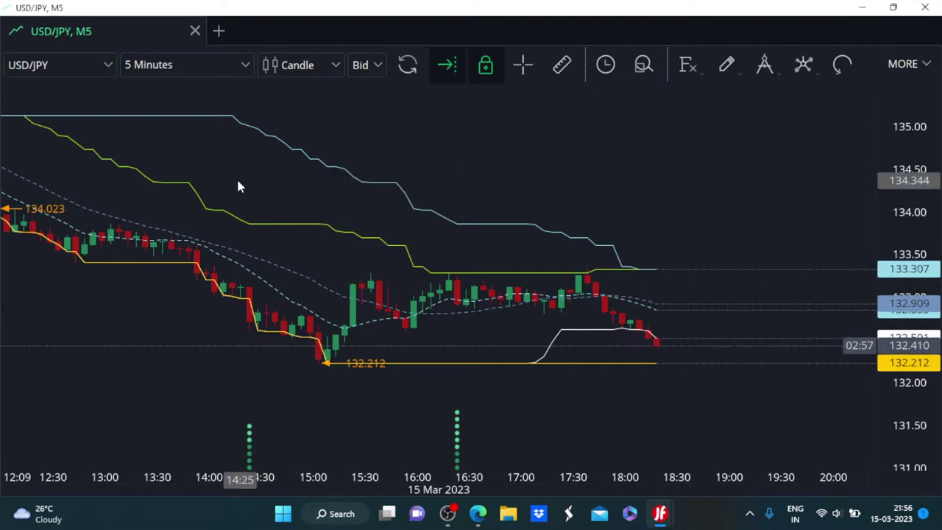
drag(236, 177, 297, 176)
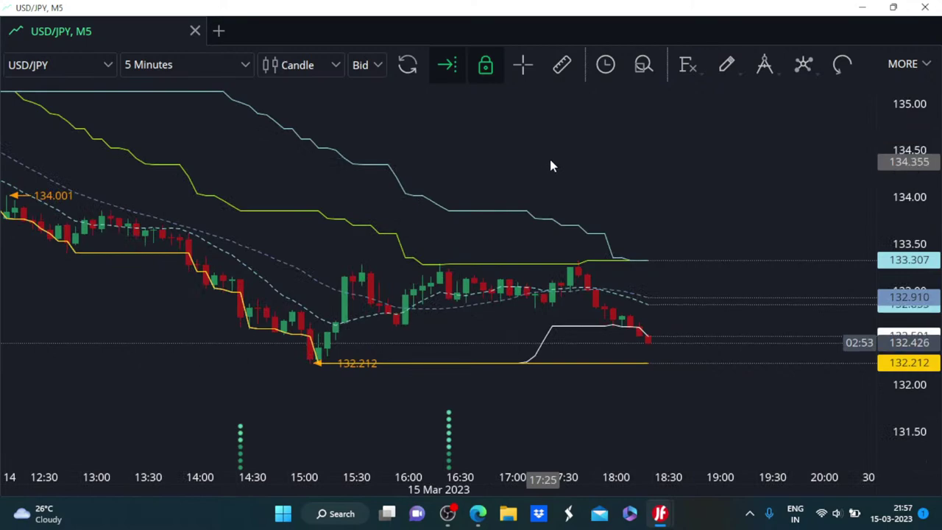
Switch the 5-minute chart to USA30.IDX/USD from the CFD Indices group and review its candles from about 08:30 to the latest.
click(59, 65)
scroll(75, 371, down, 3)
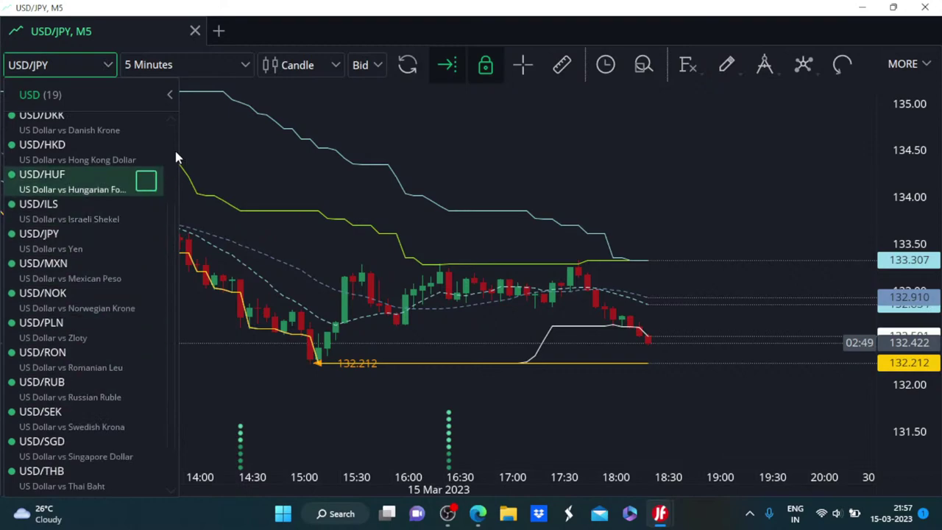
click(169, 95)
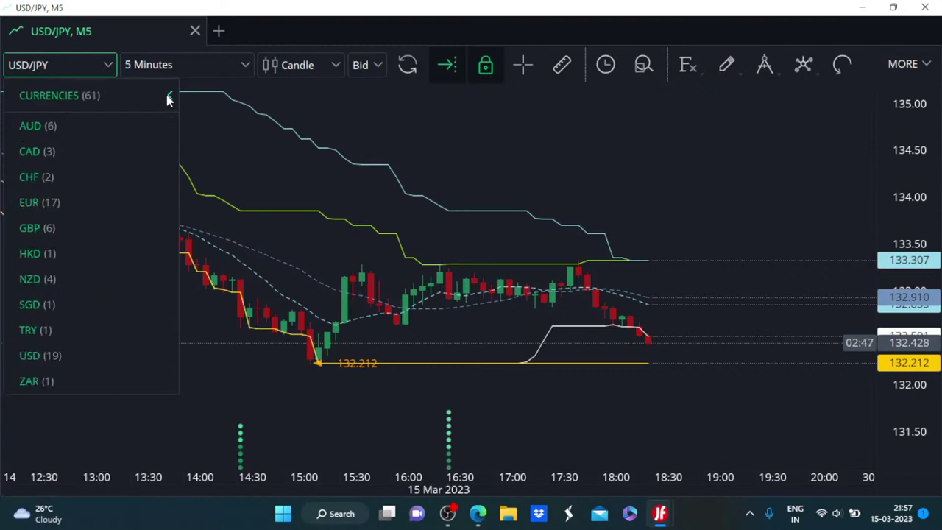
click(170, 95)
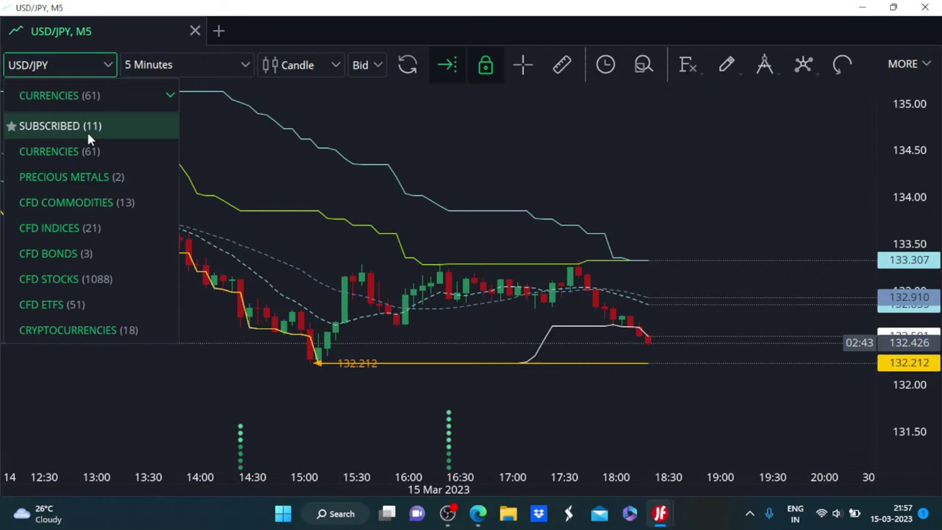
click(49, 227)
scroll(111, 309, down, 2)
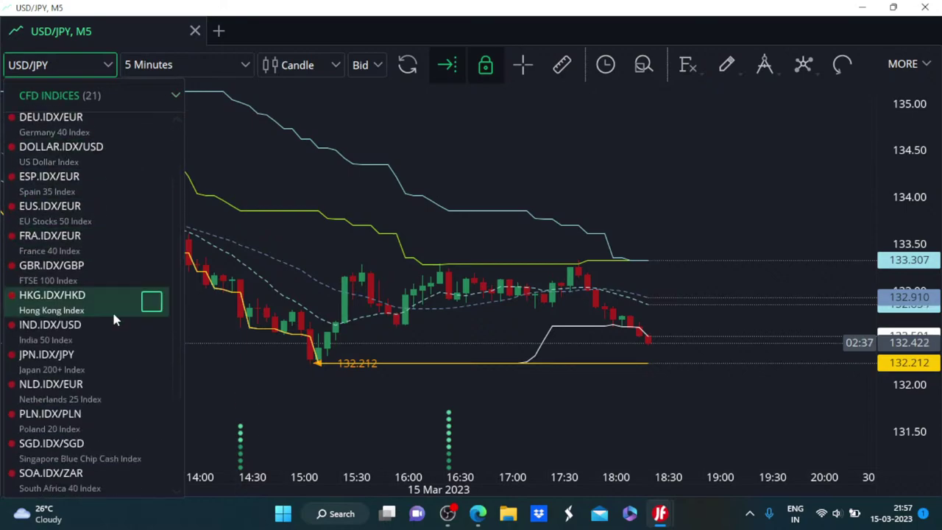
scroll(86, 314, down, 3)
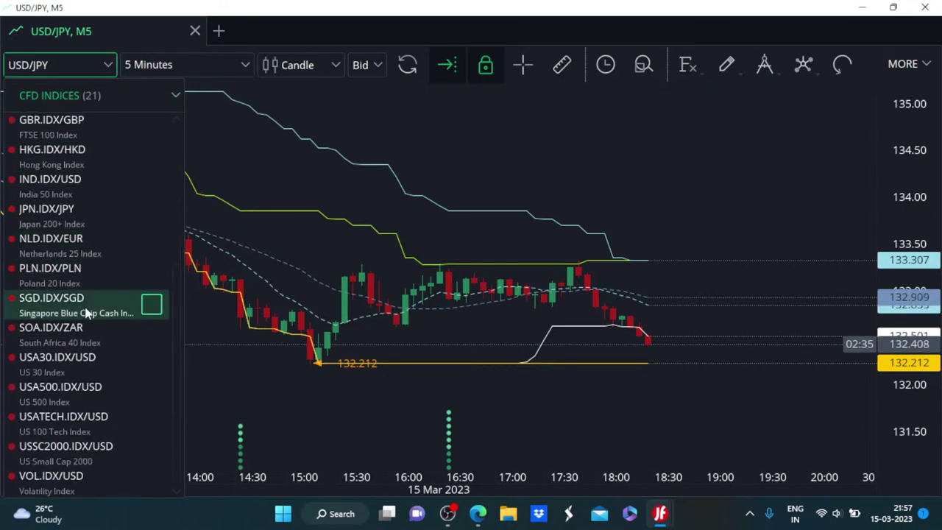
click(88, 359)
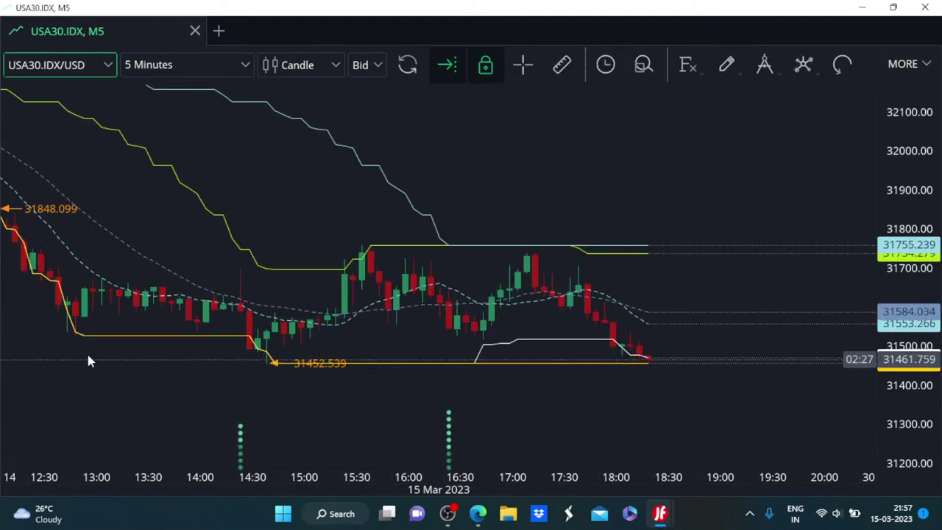
scroll(265, 272, left, 5)
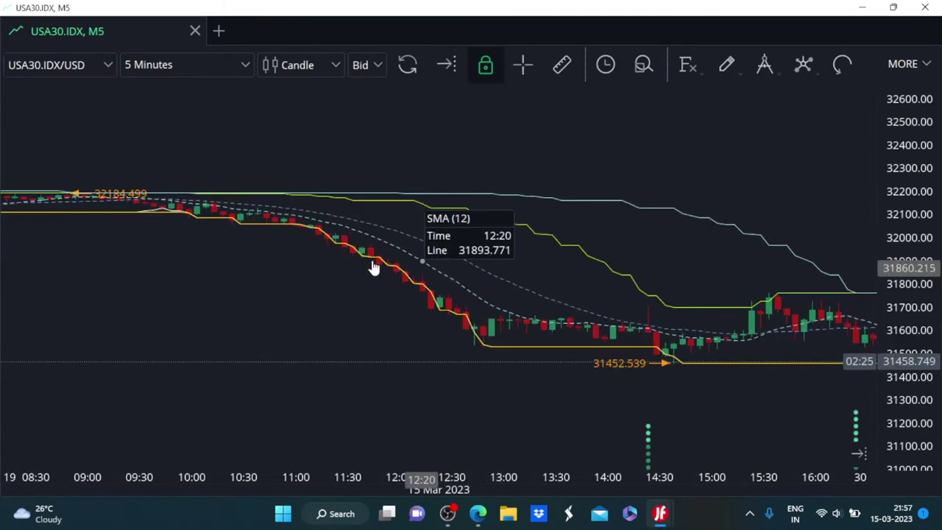
drag(206, 190, 256, 183)
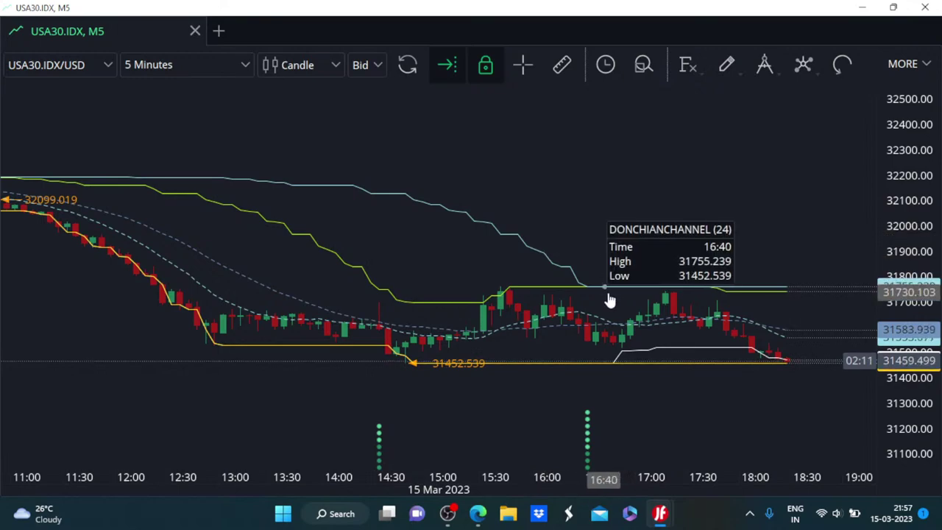
scroll(607, 298, down, 4)
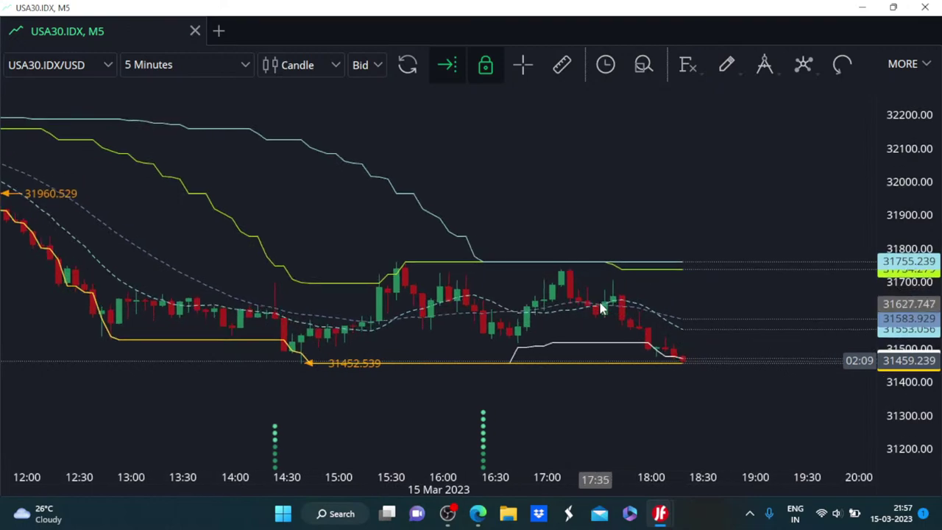
Change the USA30.IDX/USD chart period to 1 hour.
click(242, 65)
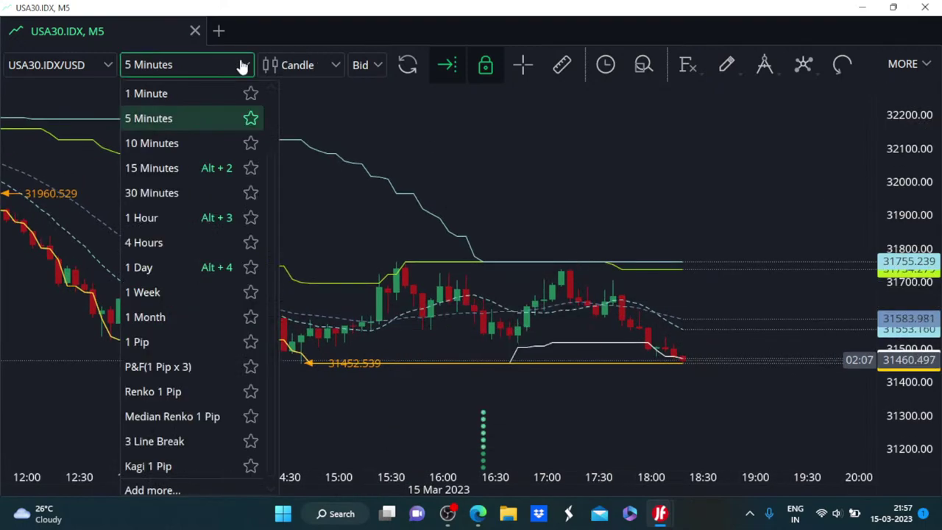
click(169, 215)
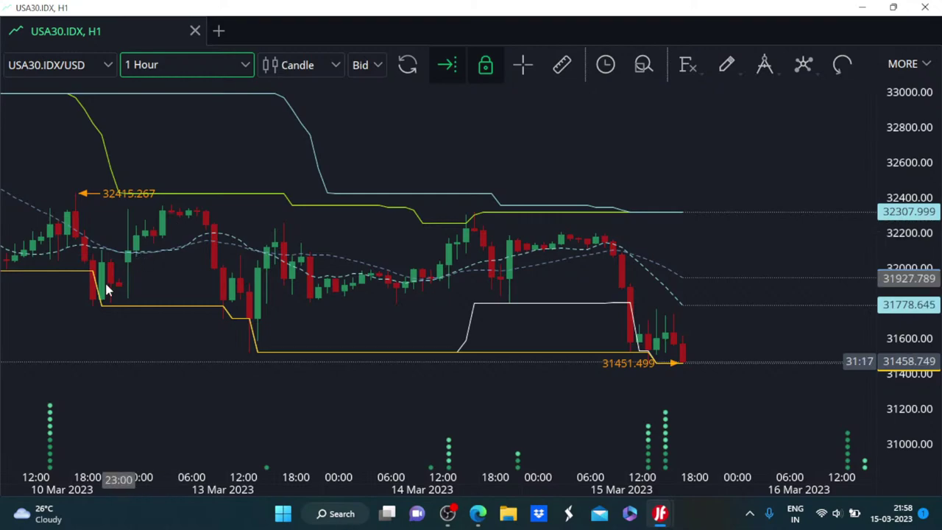
Minimize the chart window and switch to OBS.
click(863, 8)
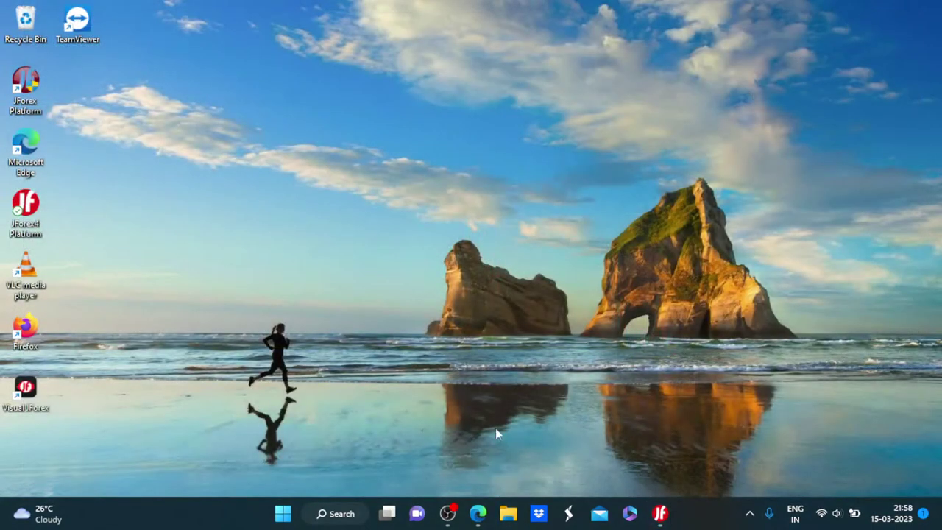
click(447, 513)
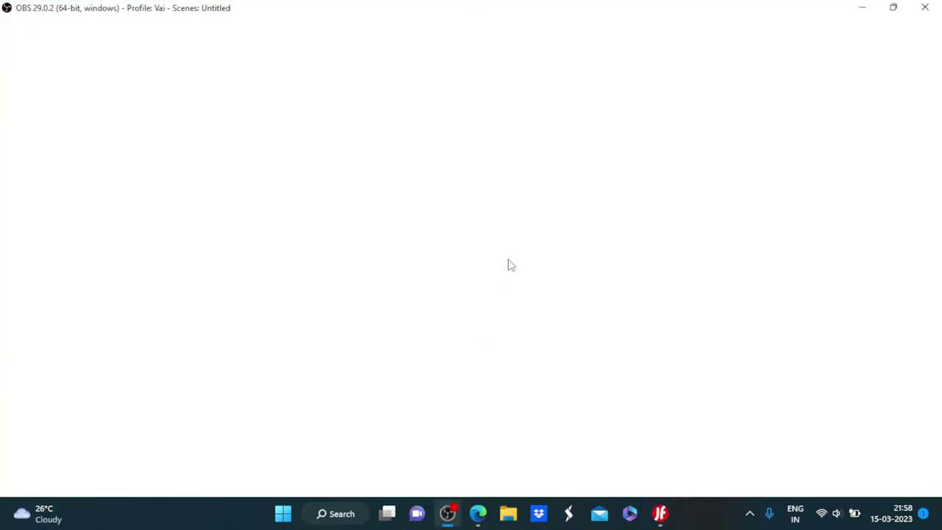